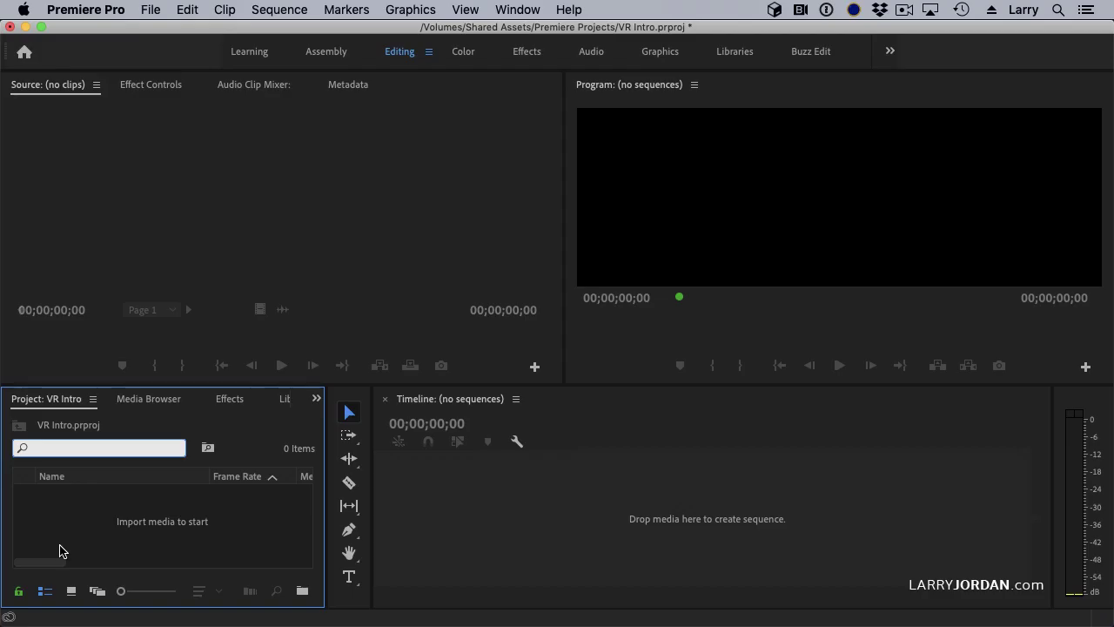
Step: Import the 360° clip El Matador Stereo HQ.mov into the project
{"action": "double_click", "coordinate": [66, 521]}
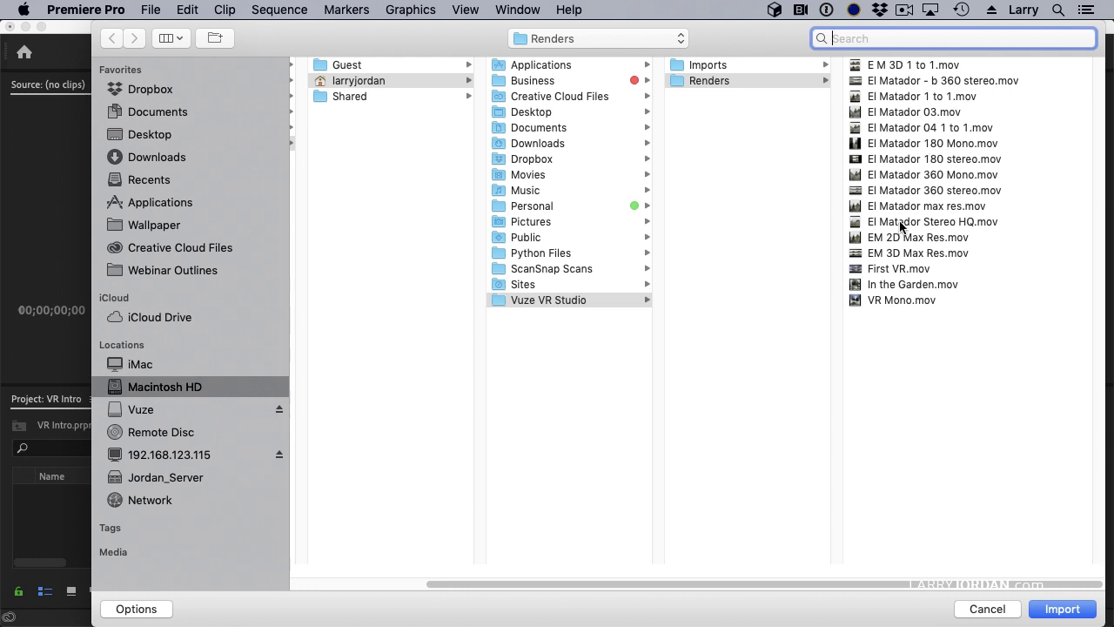
{"action": "left_click", "coordinate": [933, 221]}
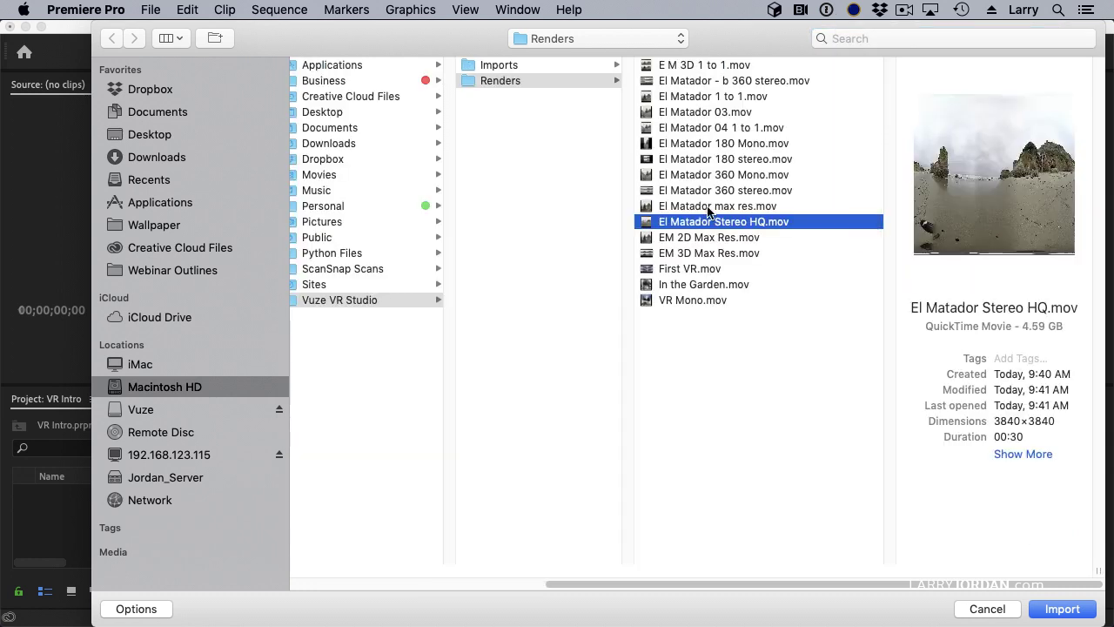
{"action": "left_click", "coordinate": [1060, 608]}
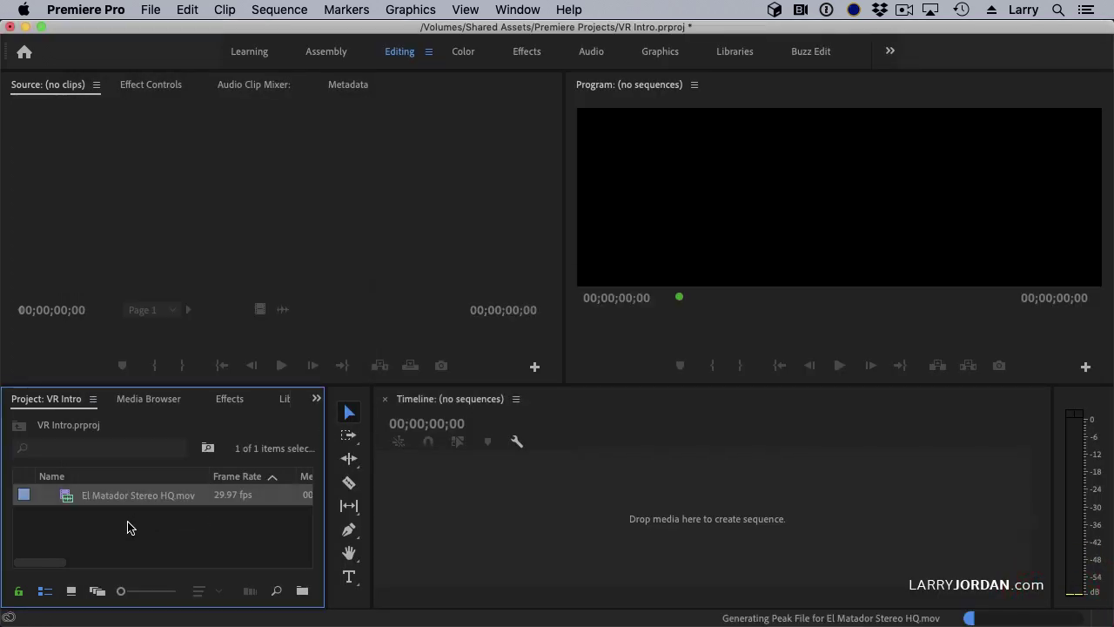
Step: Import the second 360° clip, El Matador 1 to 1.mov, into the project
{"action": "double_click", "coordinate": [130, 523]}
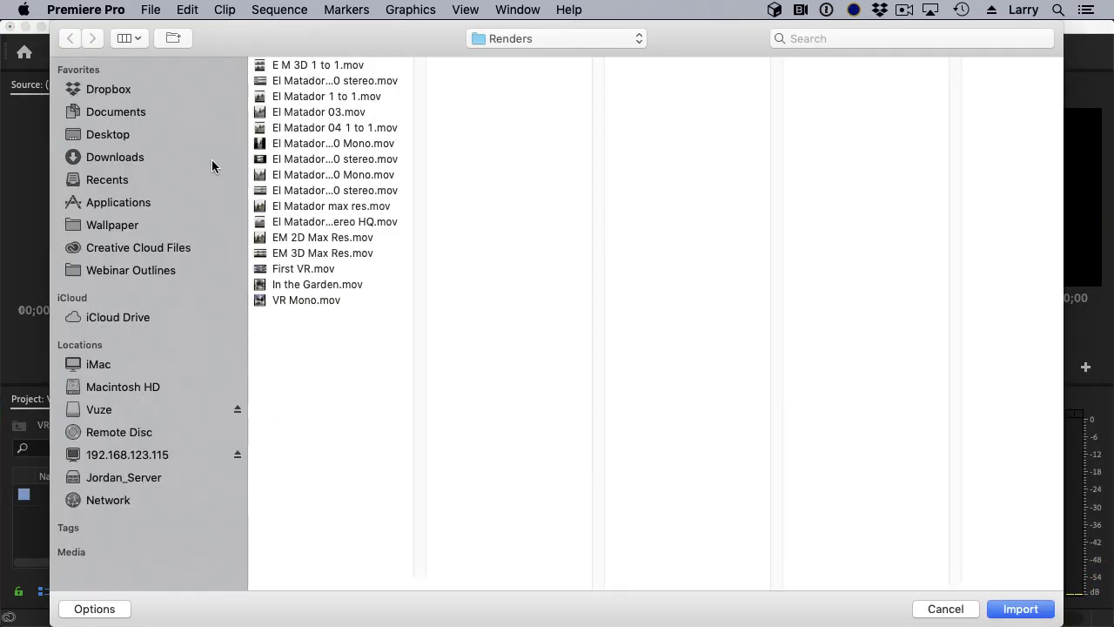
{"action": "left_click_drag", "start_coordinate": [419, 578], "coordinate": [522, 564]}
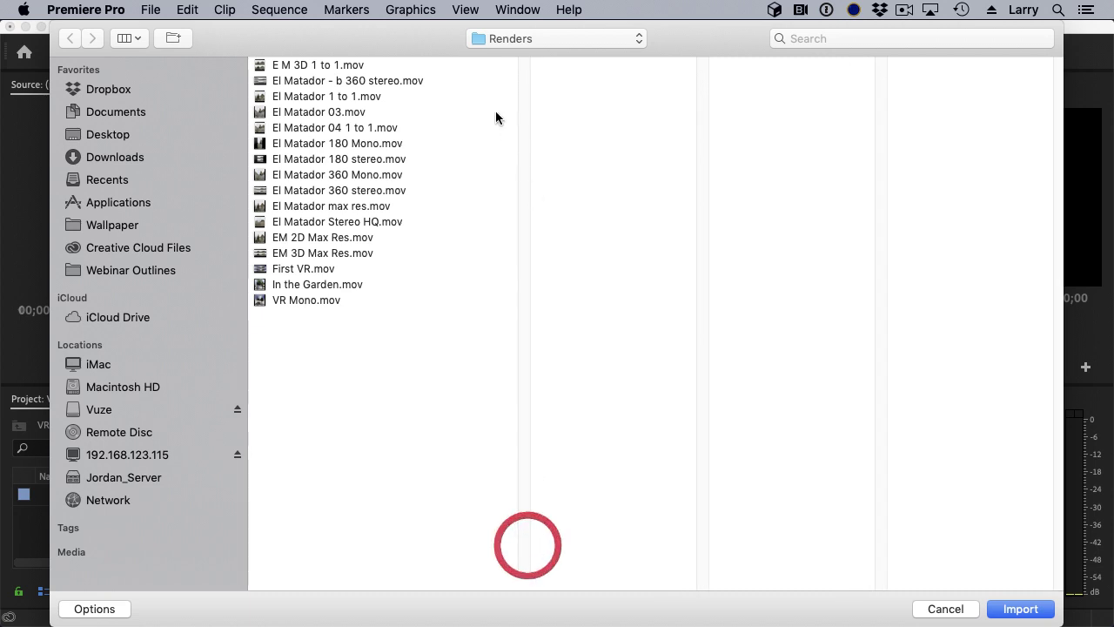
{"action": "left_click", "coordinate": [386, 98]}
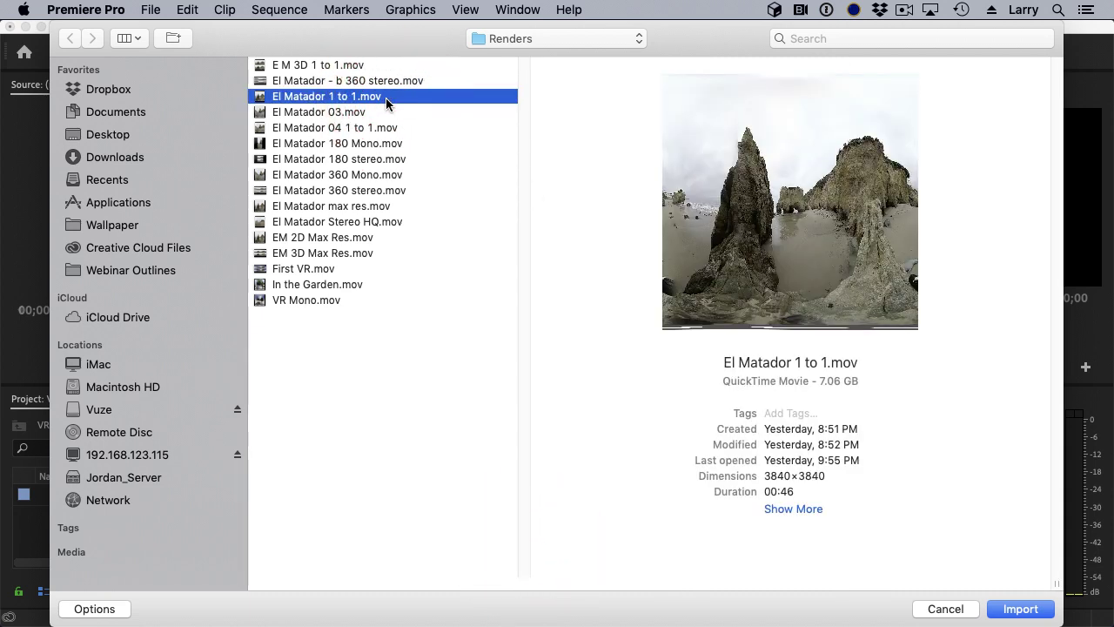
{"action": "left_click", "coordinate": [1027, 613]}
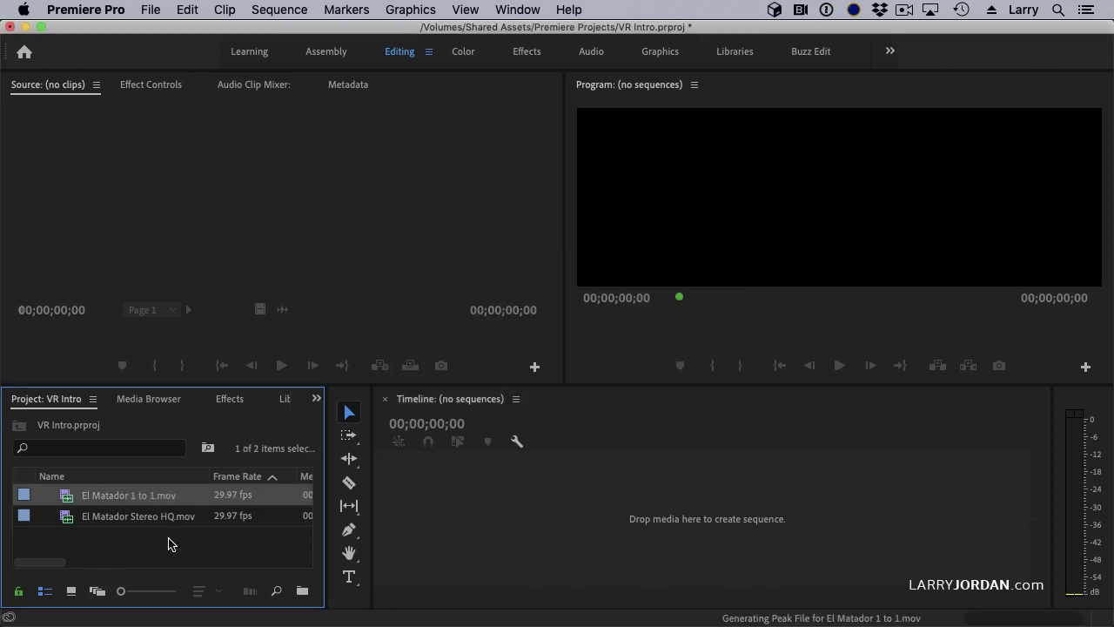
{"action": "left_click", "coordinate": [171, 544]}
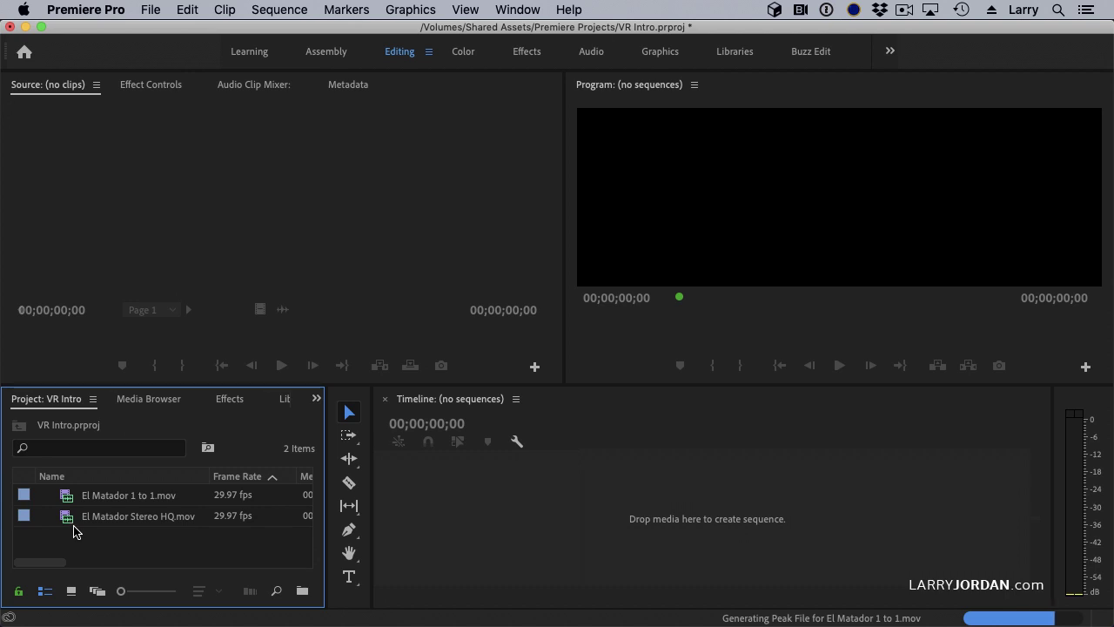
Step: Put El Matador Stereo HQ.mov in a new bin and create a sequence from it
{"action": "left_click", "coordinate": [76, 515]}
{"action": "key", "text": "super+b"}
{"action": "right_click", "coordinate": [87, 526]}
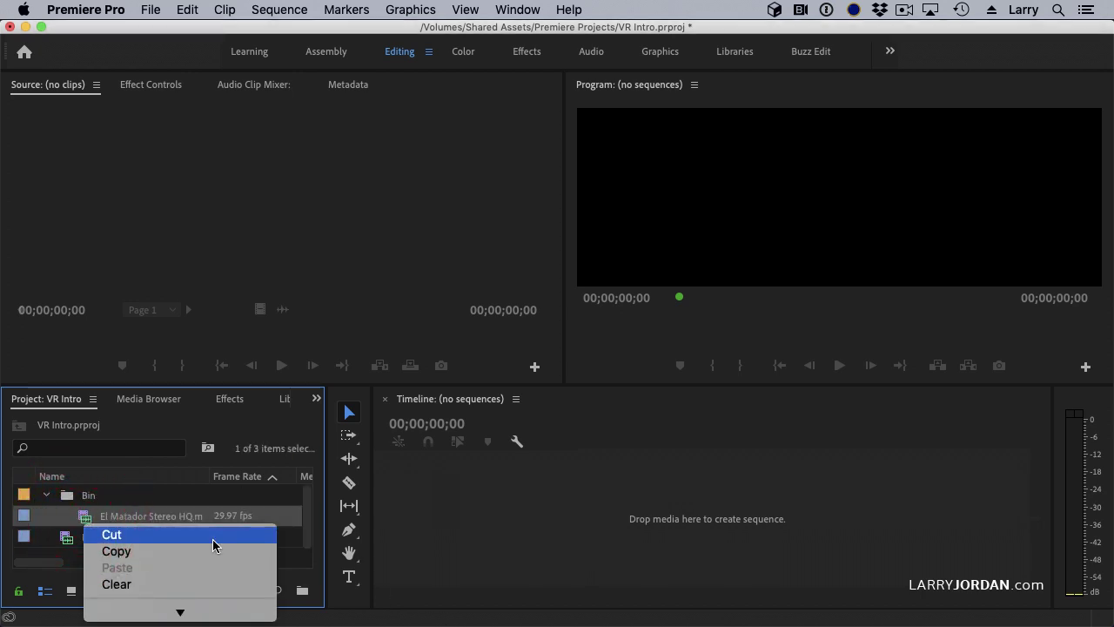
{"action": "scroll", "coordinate": [211, 567], "scroll_direction": "down", "scroll_amount": 5}
{"action": "scroll", "coordinate": [211, 573], "scroll_direction": "down", "scroll_amount": 3}
{"action": "left_click", "coordinate": [237, 521]}
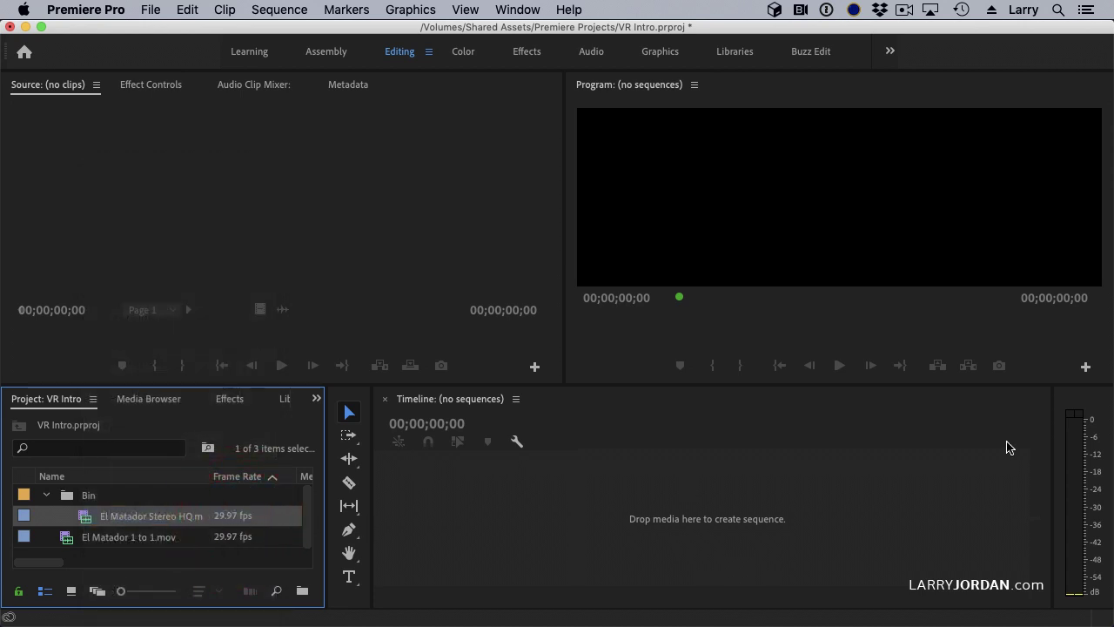
{"action": "mouse_move", "coordinate": [630, 446]}
{"action": "left_mouse_down"}
{"action": "mouse_move", "coordinate": [647, 447]}
{"action": "mouse_move", "coordinate": [636, 446]}
{"action": "left_mouse_up"}
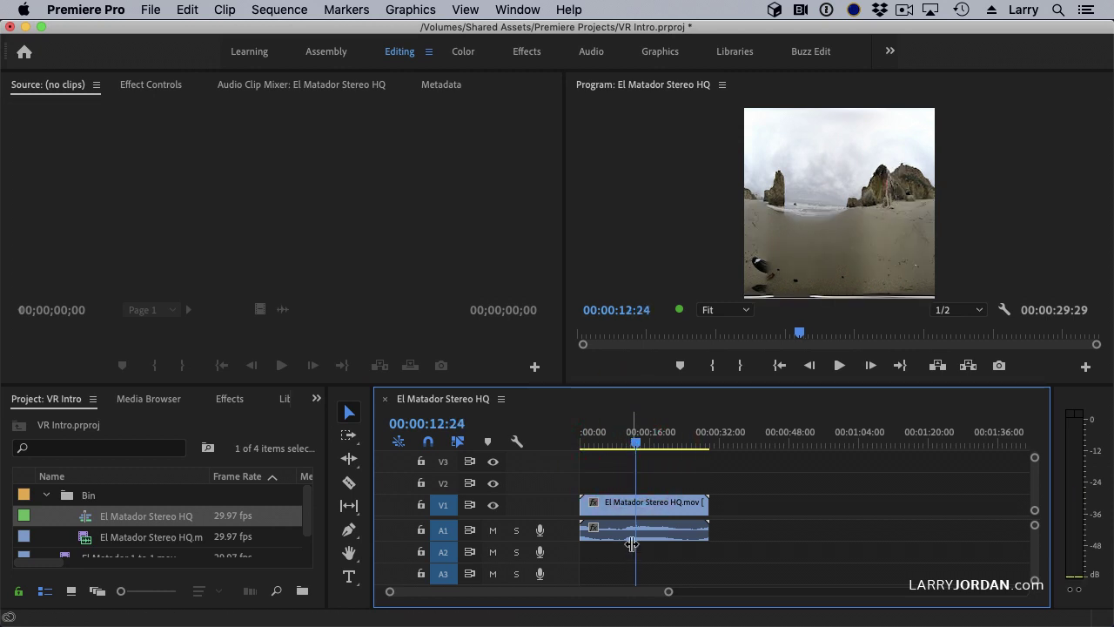
Step: Delete the clip's audio from track A1, leaving video only
{"action": "left_click", "coordinate": [645, 538]}
{"action": "key", "text": "Delete"}
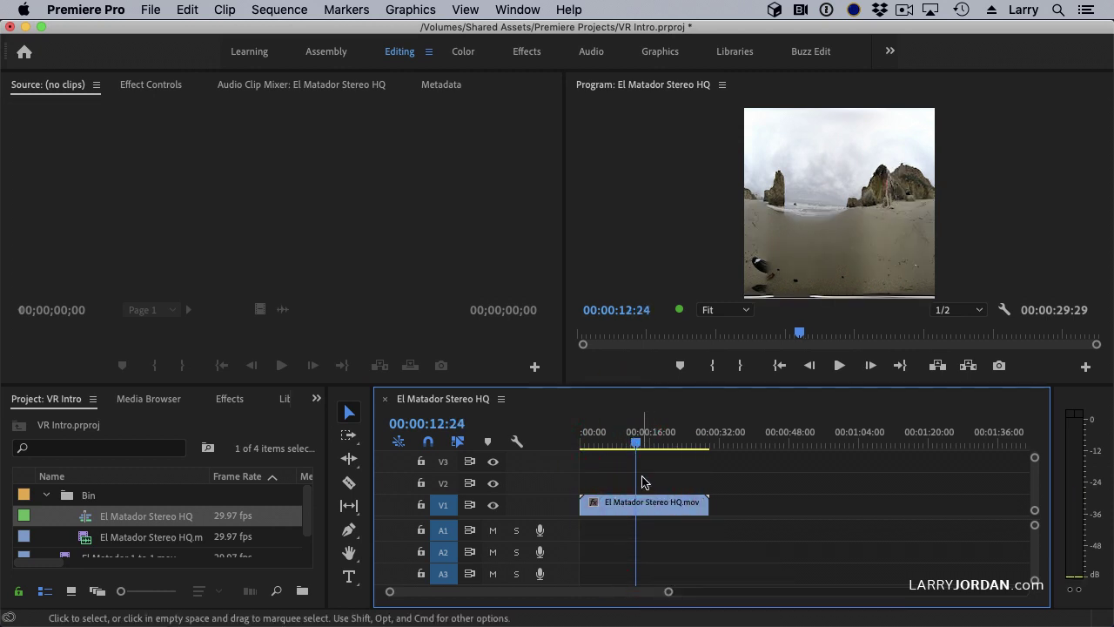
{"action": "mouse_move", "coordinate": [642, 447]}
{"action": "left_mouse_down"}
{"action": "mouse_move", "coordinate": [613, 447]}
{"action": "mouse_move", "coordinate": [633, 447]}
{"action": "left_mouse_up"}
Step: Set the sequence's VR Projection to Equirectangular, Monoscopic layout, and accept deleting previews
{"action": "left_click", "coordinate": [636, 508]}
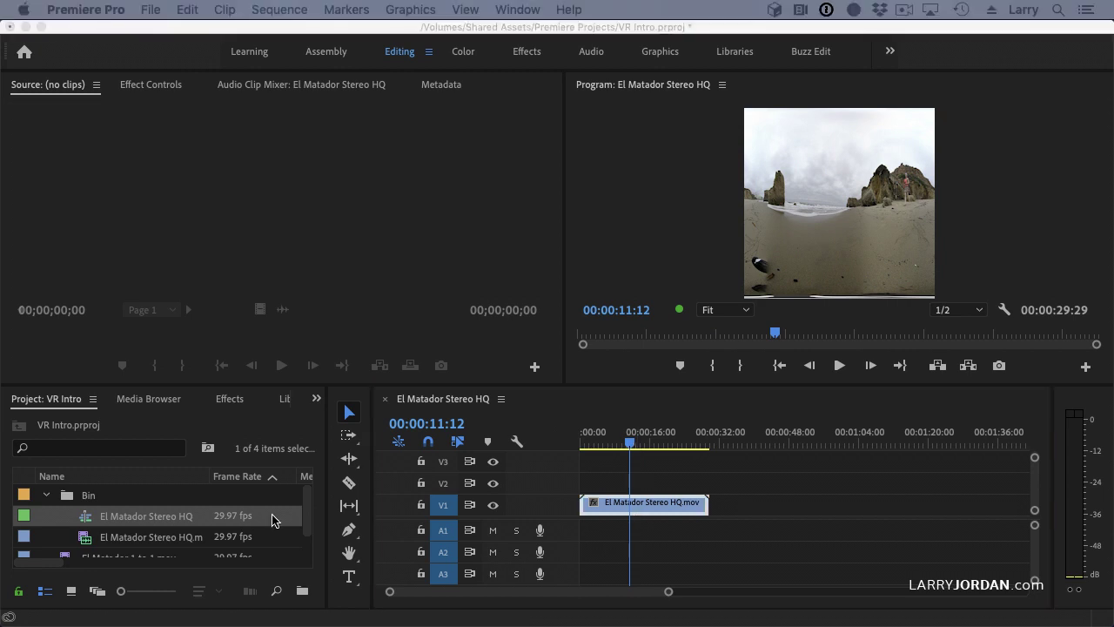
{"action": "left_click", "coordinate": [278, 7]}
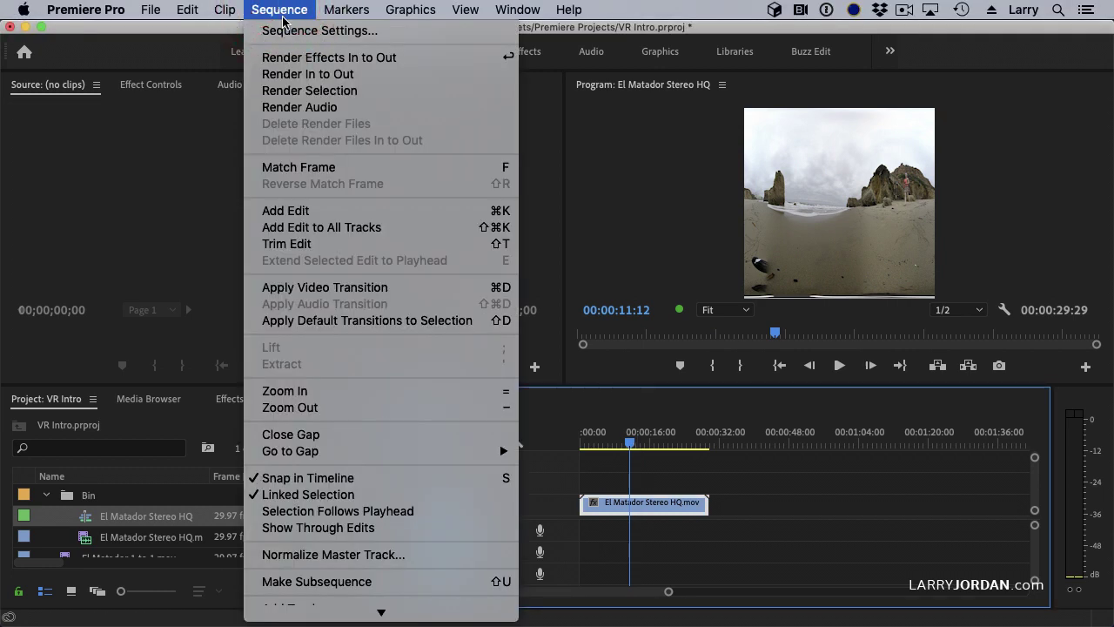
{"action": "left_click", "coordinate": [288, 23]}
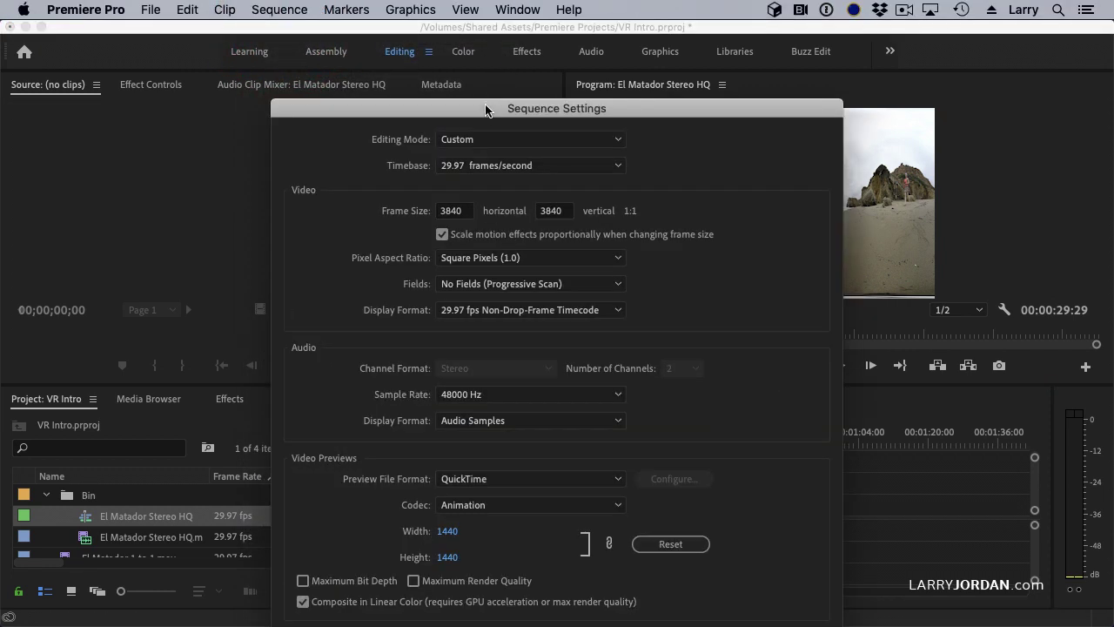
{"action": "left_click_drag", "start_coordinate": [469, 111], "coordinate": [457, 38]}
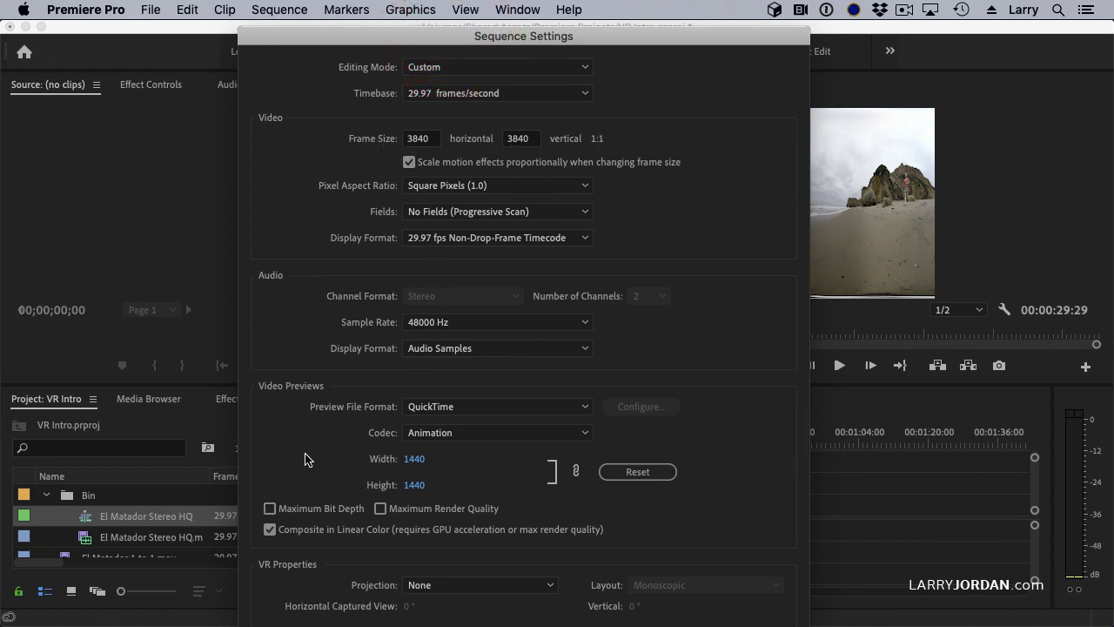
{"action": "left_click", "coordinate": [490, 588]}
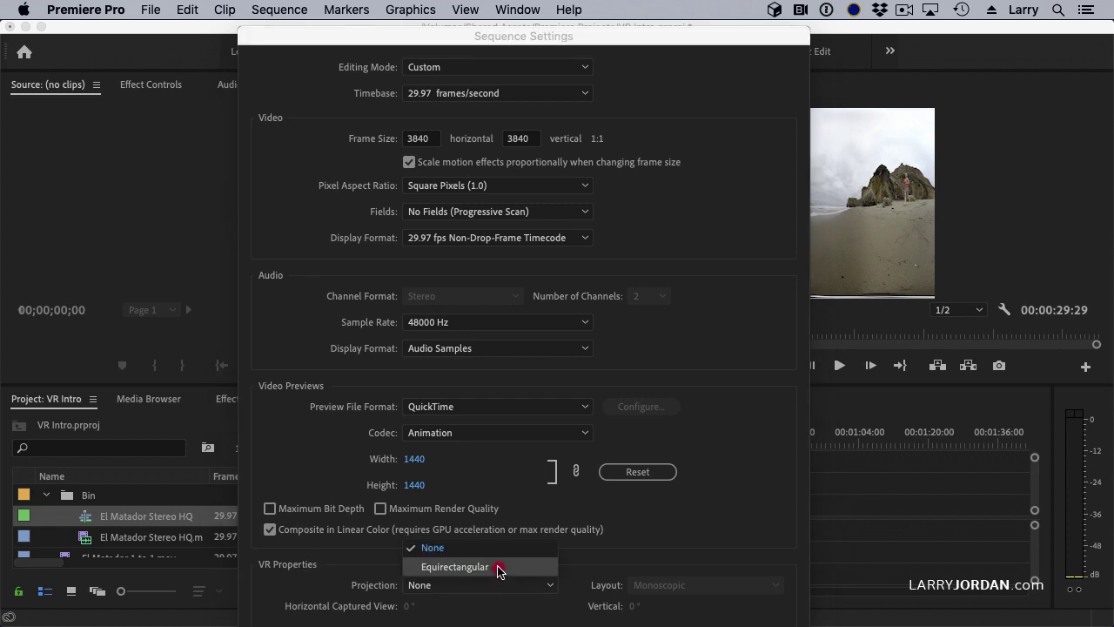
{"action": "left_click", "coordinate": [498, 568]}
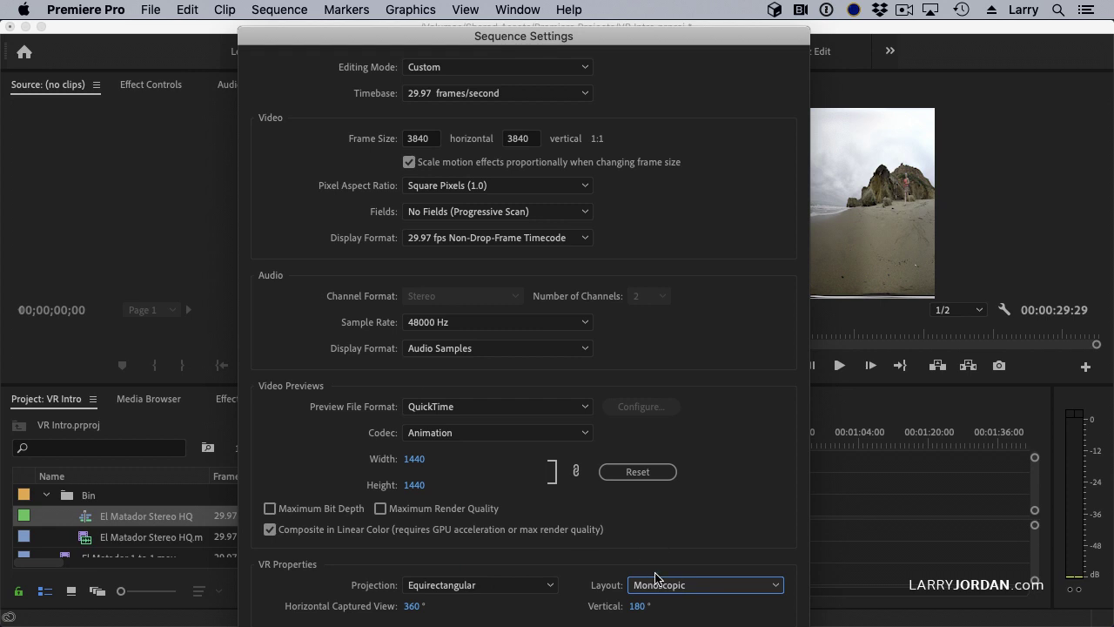
{"action": "left_click", "coordinate": [679, 589]}
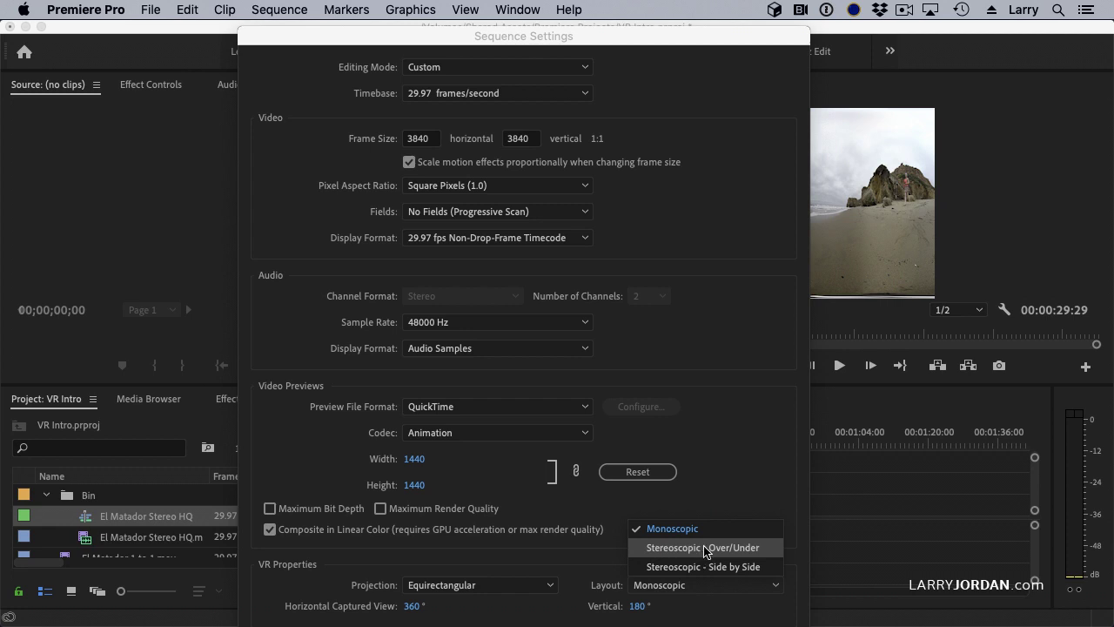
{"action": "left_click", "coordinate": [679, 528]}
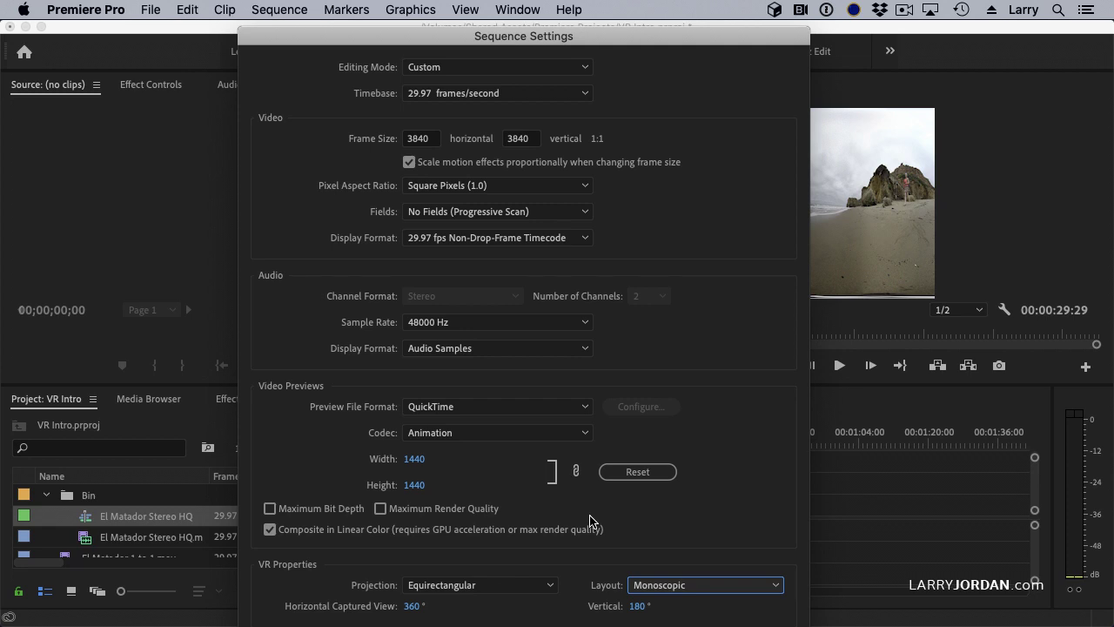
{"action": "key", "text": "Return"}
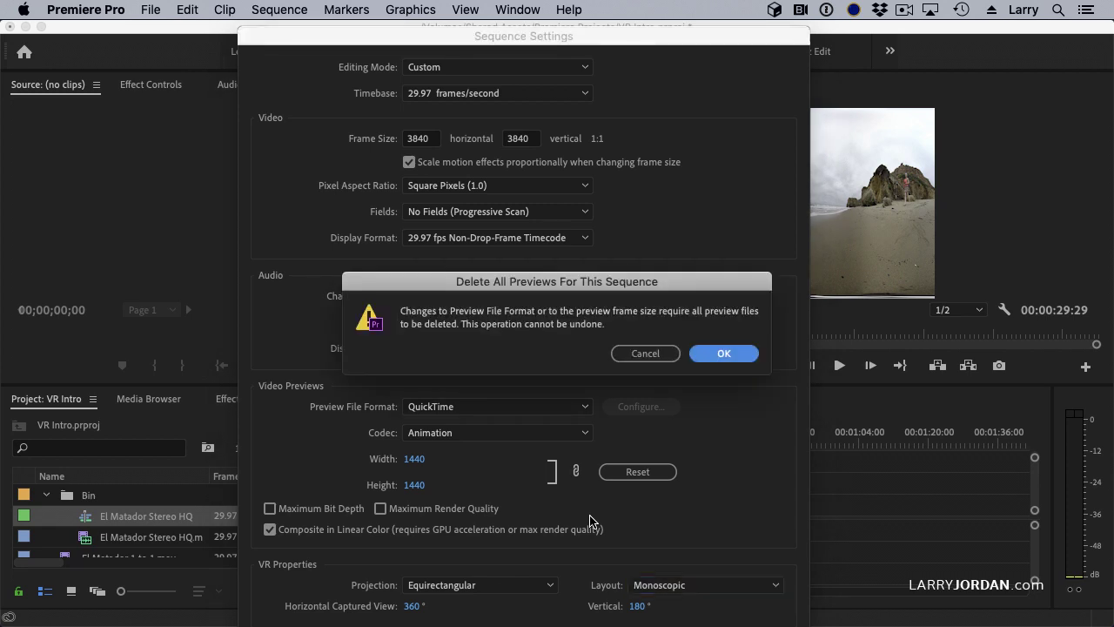
{"action": "left_click", "coordinate": [734, 355]}
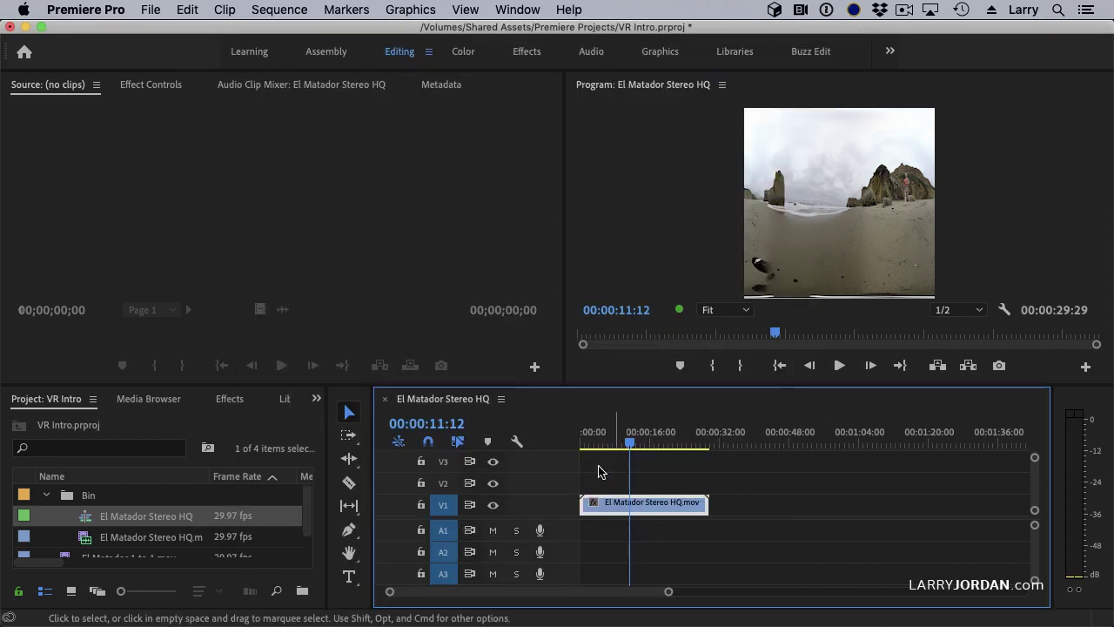
Step: Add a Toggle VR Video Display button to the Program monitor, enable it, and pan toward the rocks
{"action": "mouse_move", "coordinate": [243, 513]}
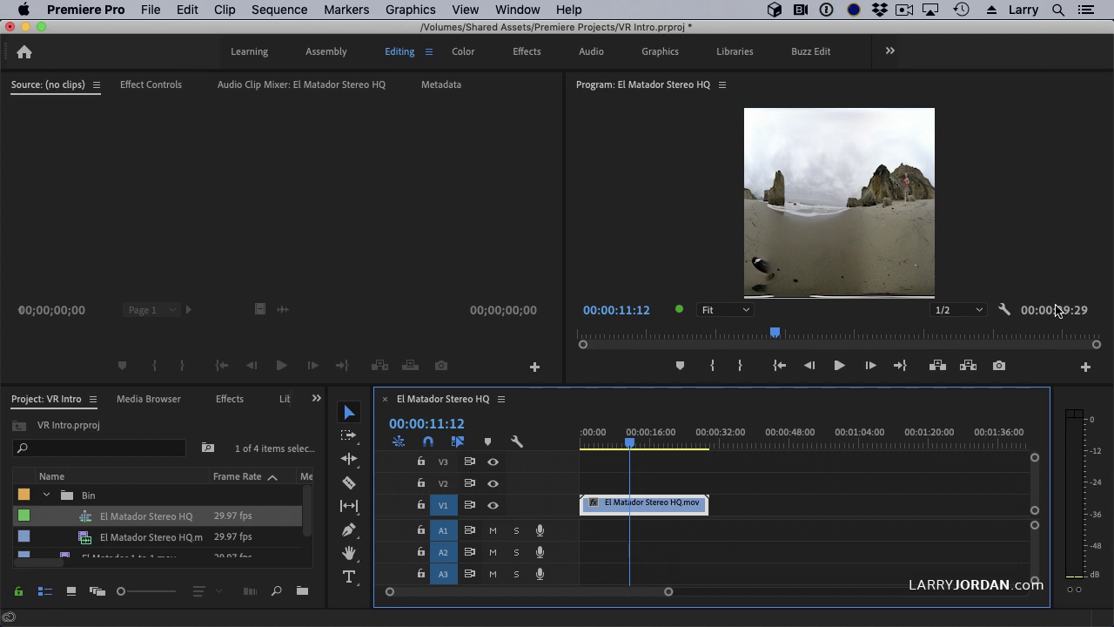
{"action": "left_click", "coordinate": [1086, 369]}
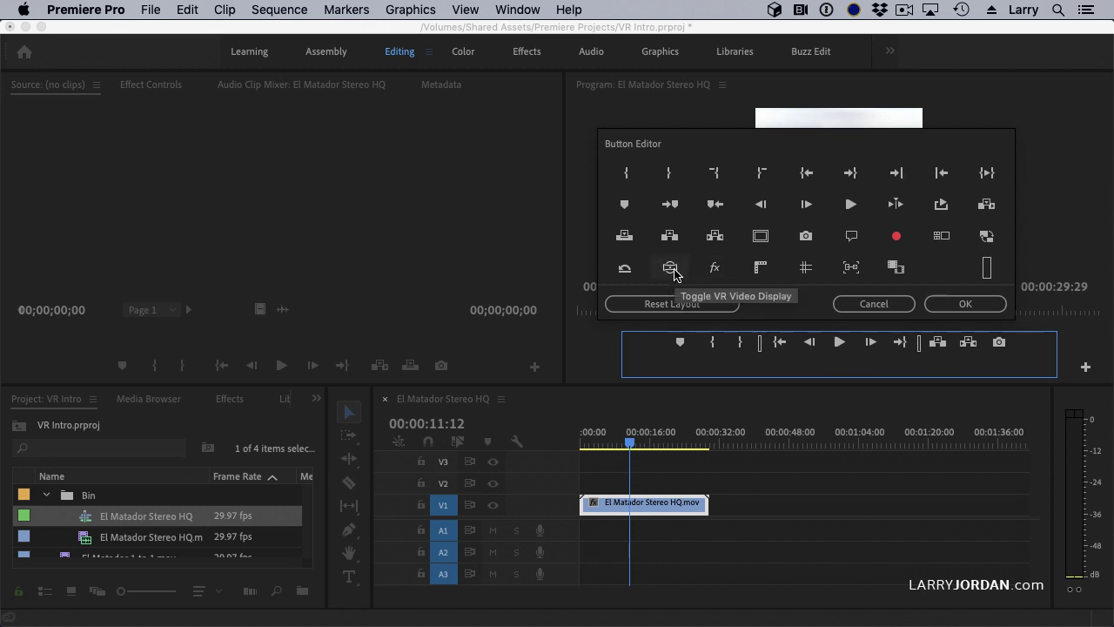
{"action": "left_click_drag", "start_coordinate": [674, 274], "coordinate": [1027, 347]}
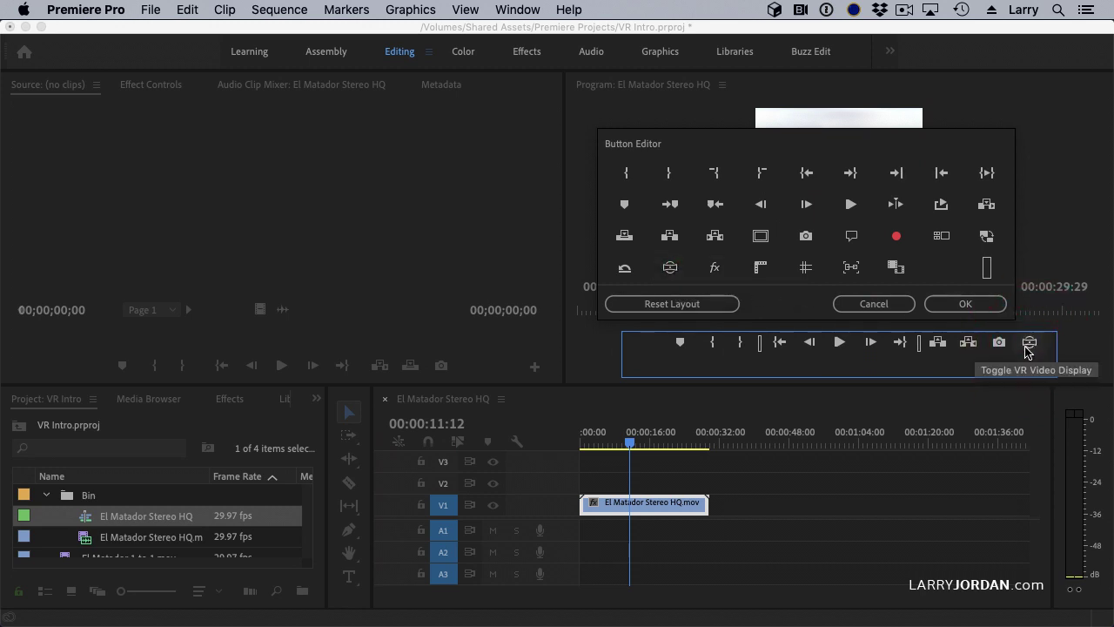
{"action": "left_click", "coordinate": [990, 304]}
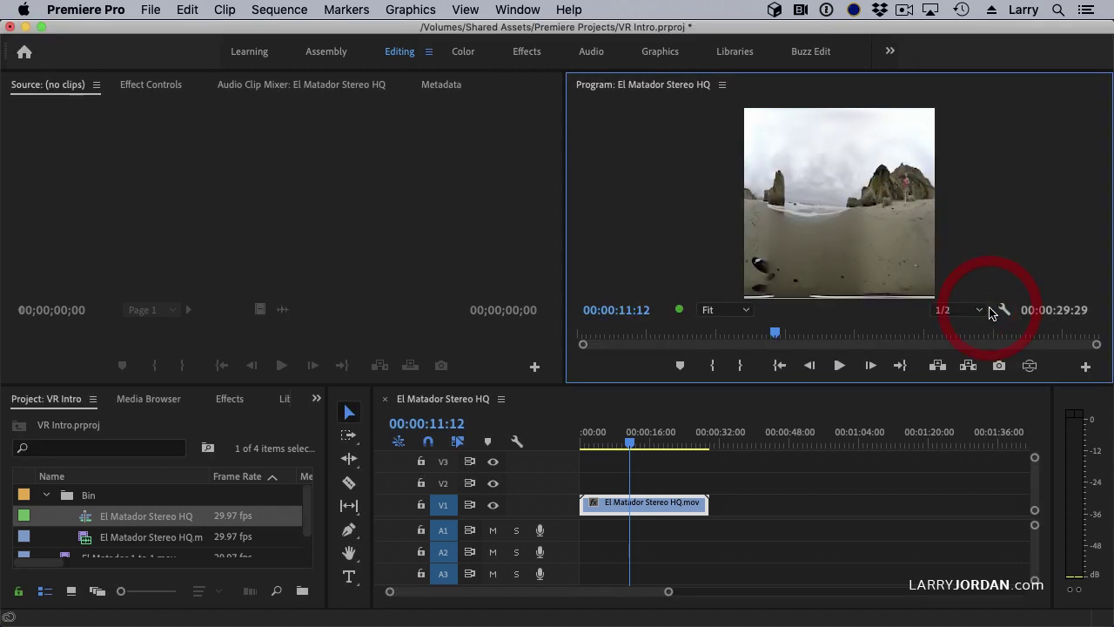
{"action": "left_click", "coordinate": [1029, 366]}
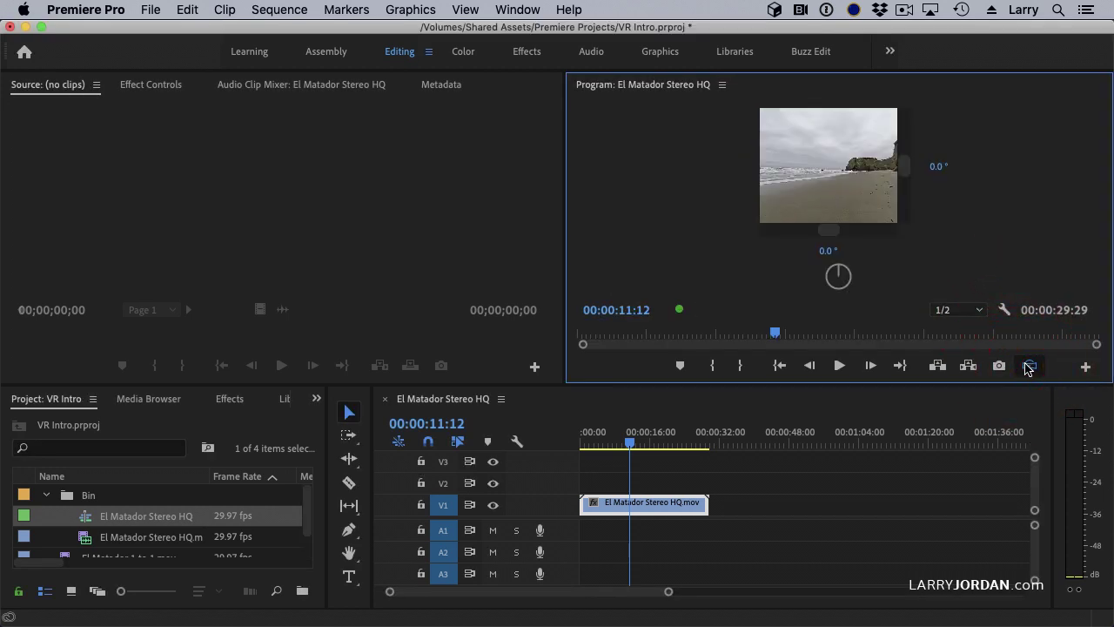
{"action": "left_click_drag", "start_coordinate": [864, 183], "coordinate": [952, 194]}
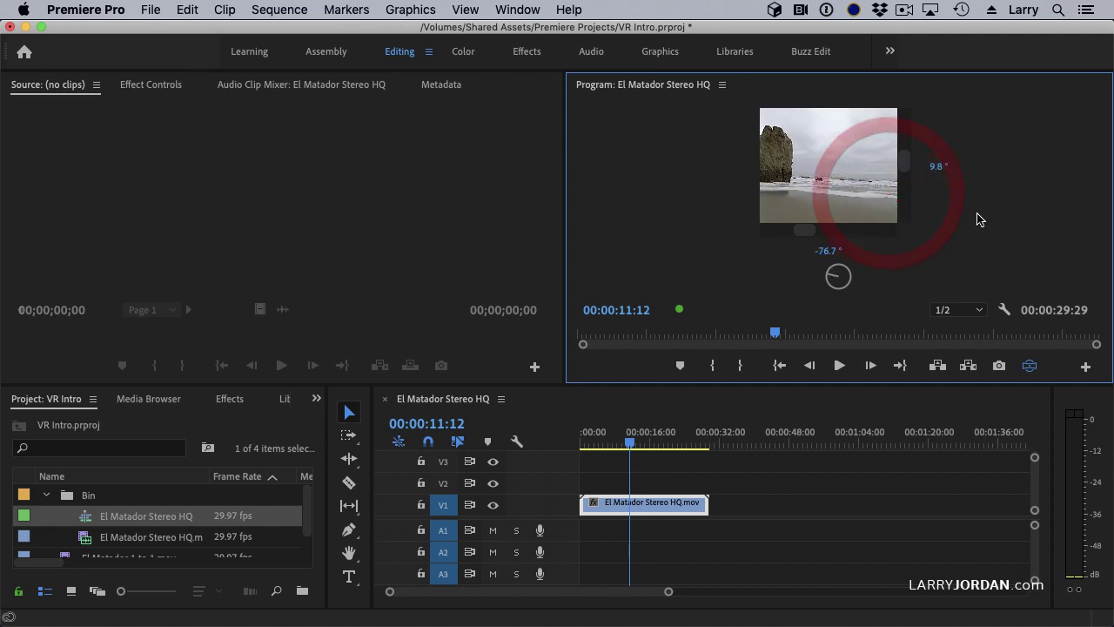
Step: Hide the VR angle controls in the Program monitor
{"action": "left_click", "coordinate": [1004, 310]}
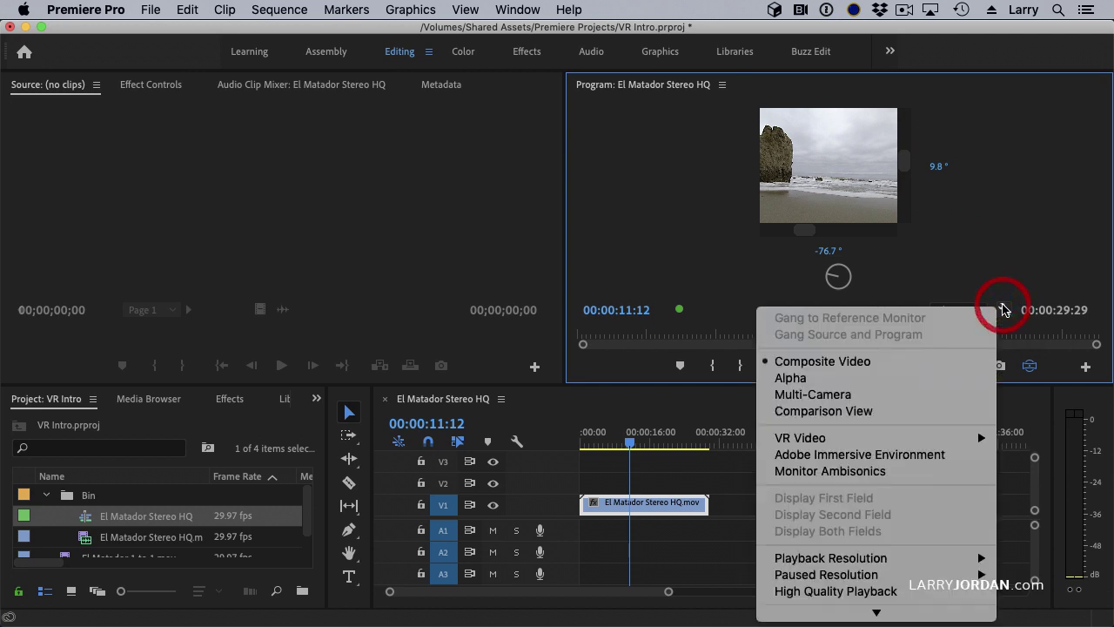
{"action": "left_click", "coordinate": [774, 308]}
{"action": "left_click", "coordinate": [1003, 310]}
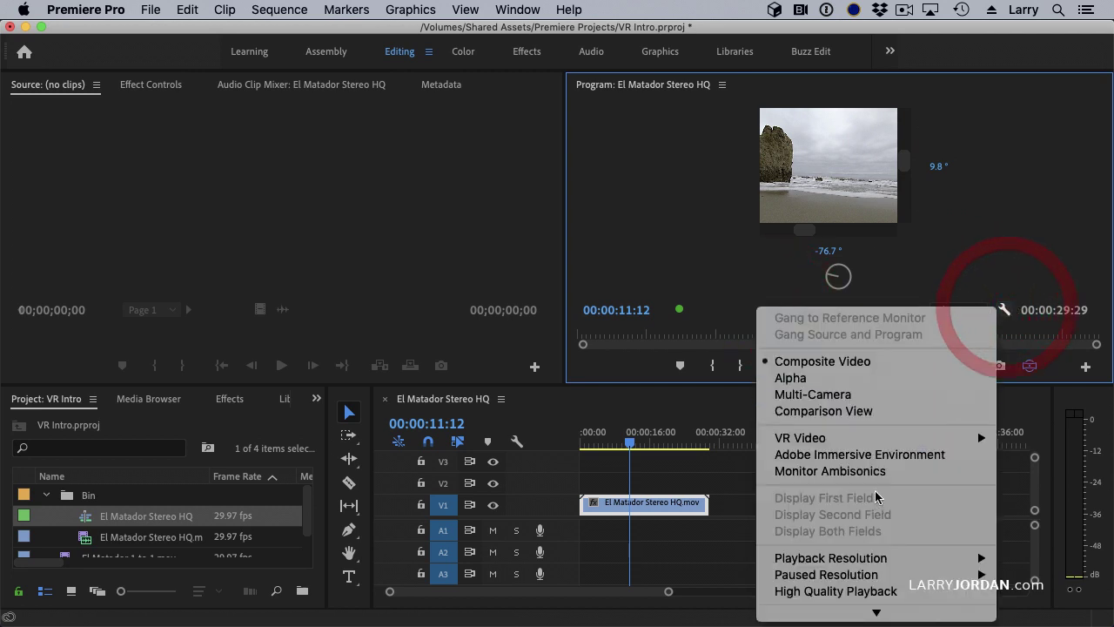
{"action": "mouse_move", "coordinate": [898, 442]}
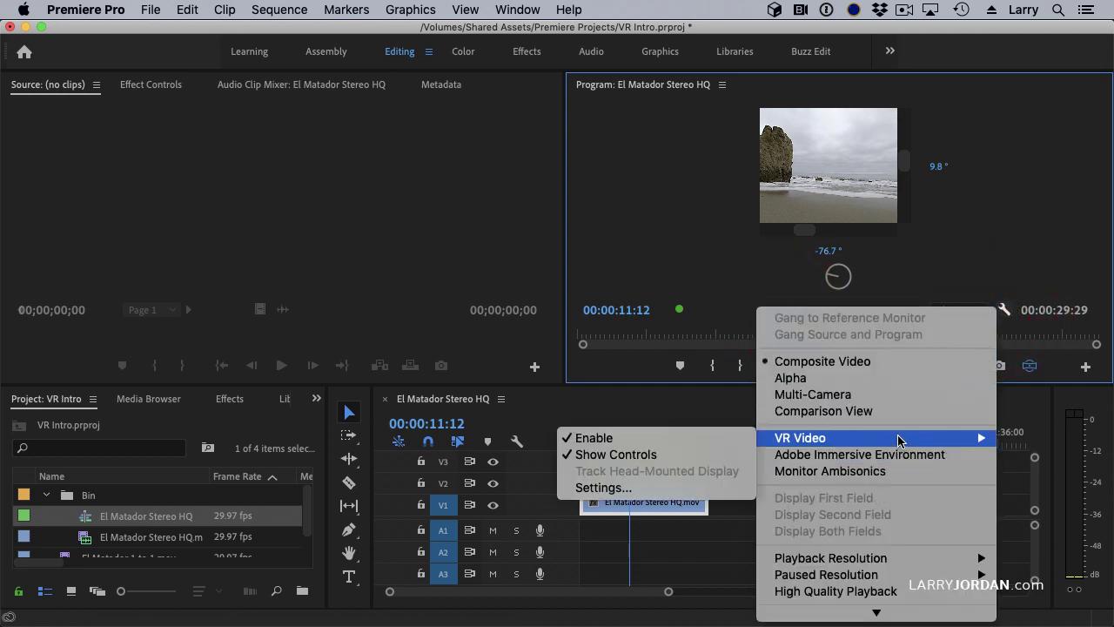
{"action": "left_click", "coordinate": [725, 459]}
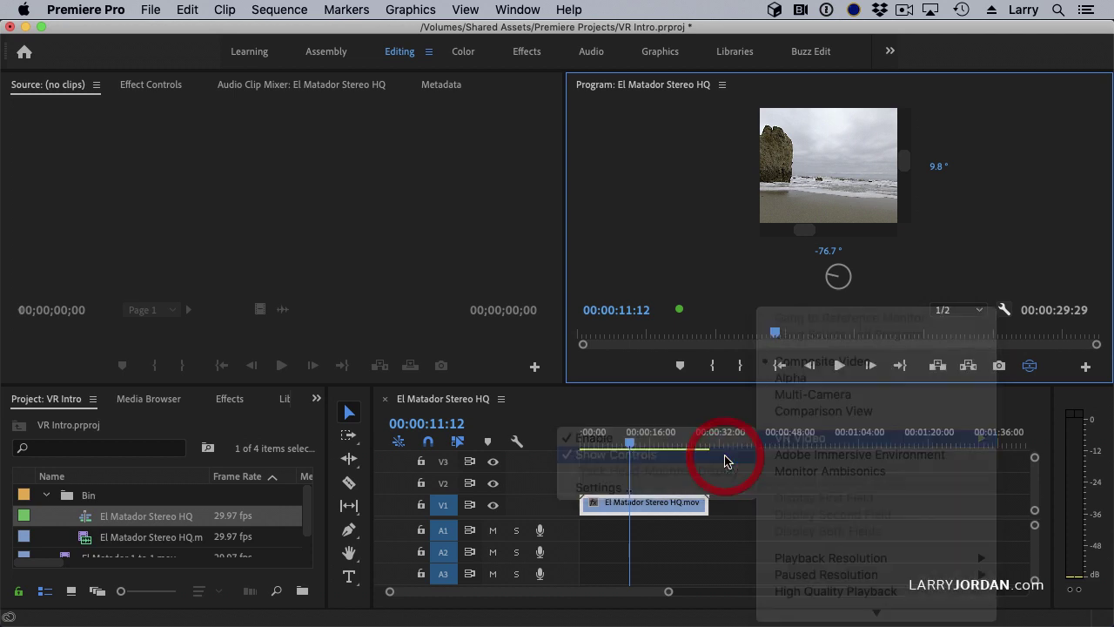
Step: Confirm the VR Video Settings at 120° horizontal and 100° vertical
{"action": "left_click", "coordinate": [1004, 310]}
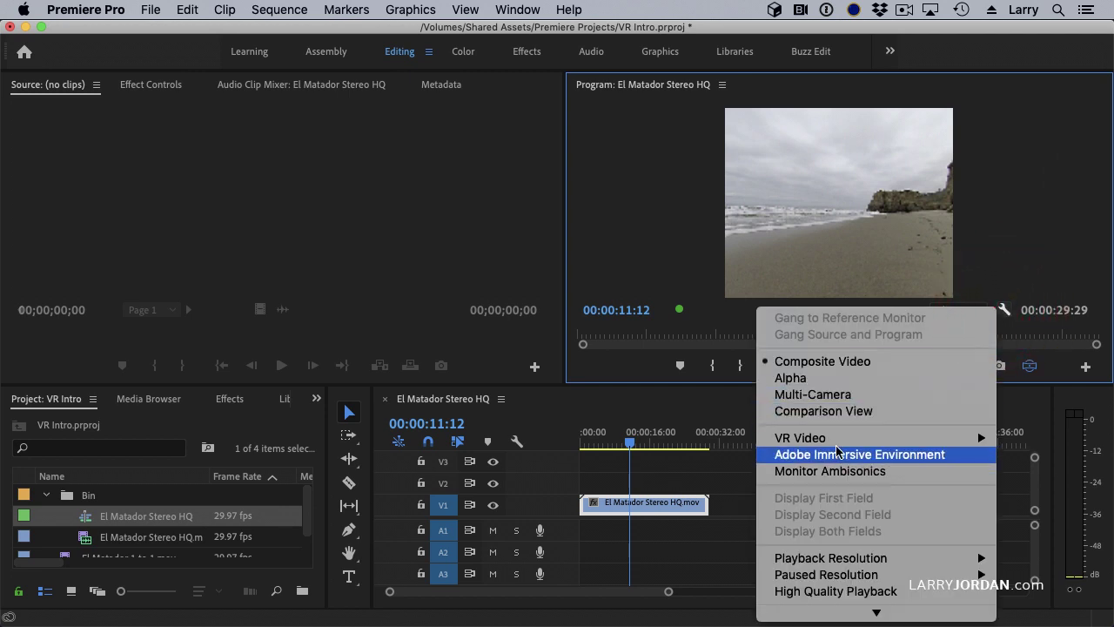
{"action": "mouse_move", "coordinate": [841, 440]}
{"action": "left_click", "coordinate": [661, 489]}
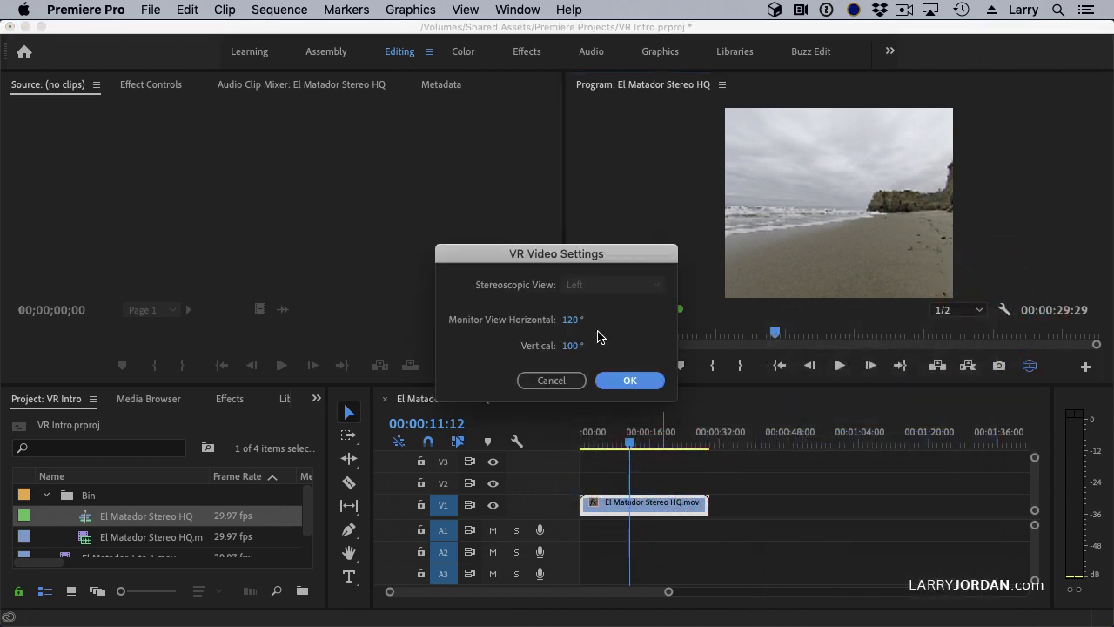
{"action": "left_click_drag", "start_coordinate": [567, 244], "coordinate": [596, 167]}
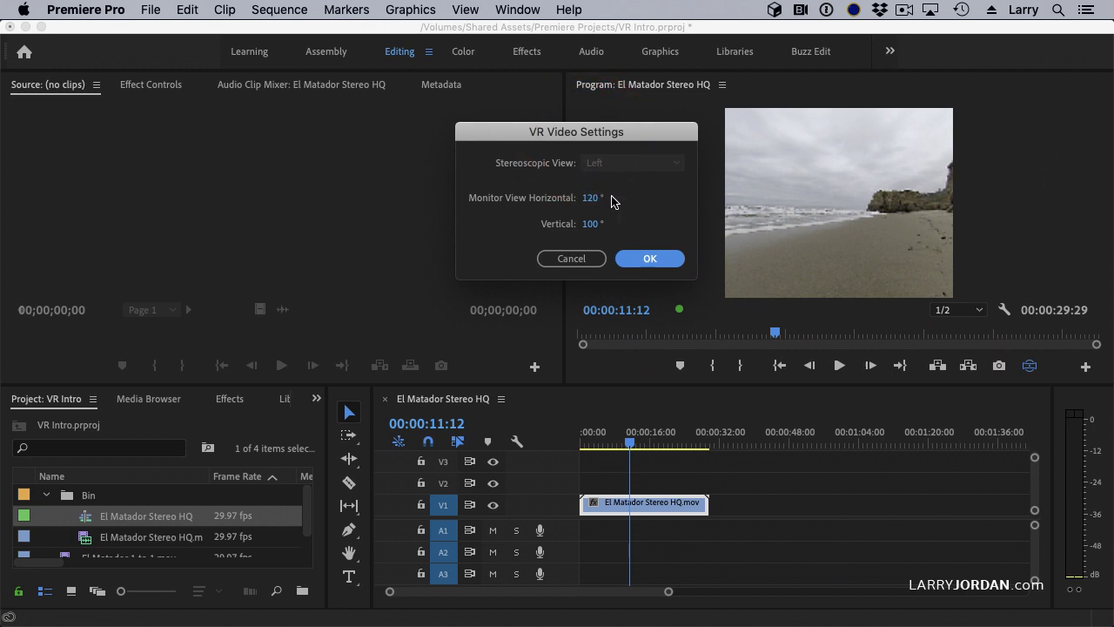
{"action": "left_click", "coordinate": [642, 260]}
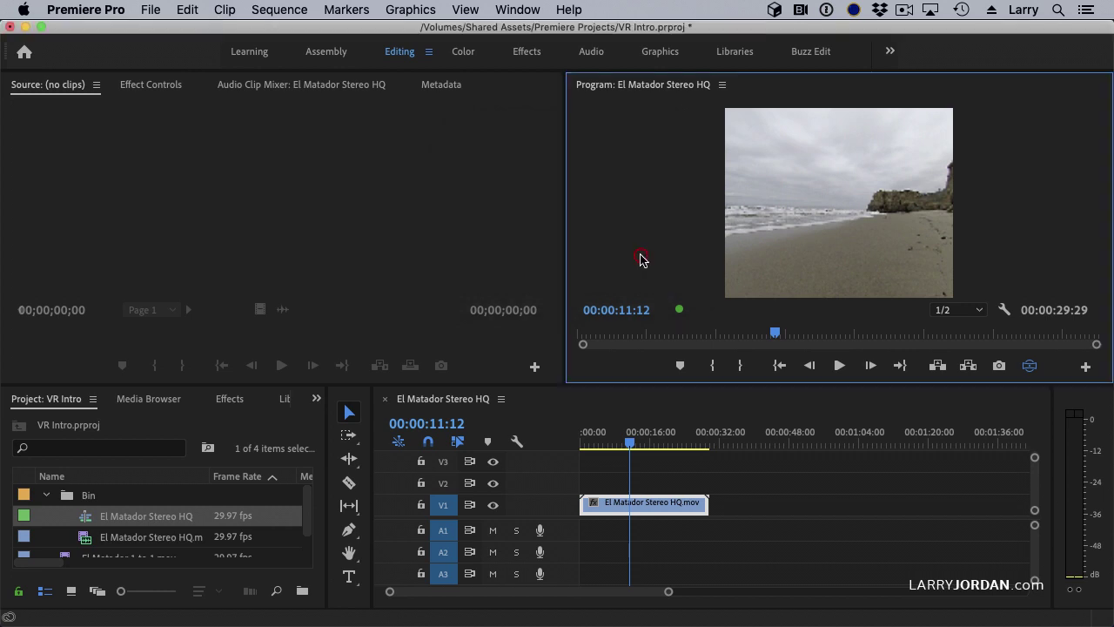
Step: Enable VR display, rotate the view toward the cliffs, and cancel the Source monitor Button Editor
{"action": "left_click", "coordinate": [1031, 373]}
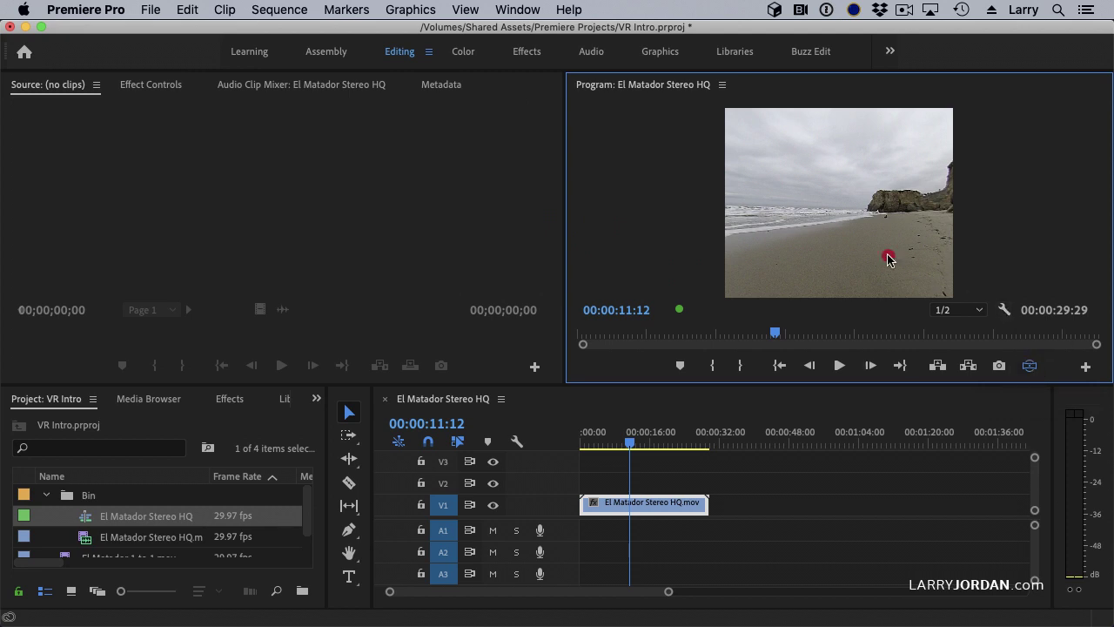
{"action": "left_click_drag", "start_coordinate": [883, 259], "coordinate": [869, 277]}
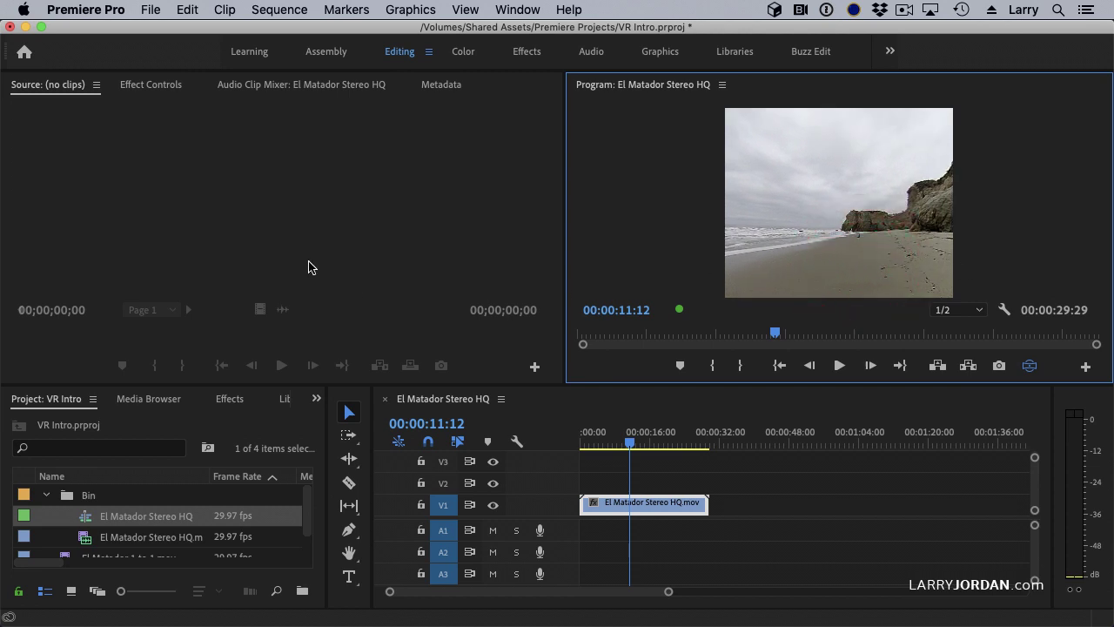
{"action": "left_click", "coordinate": [535, 367]}
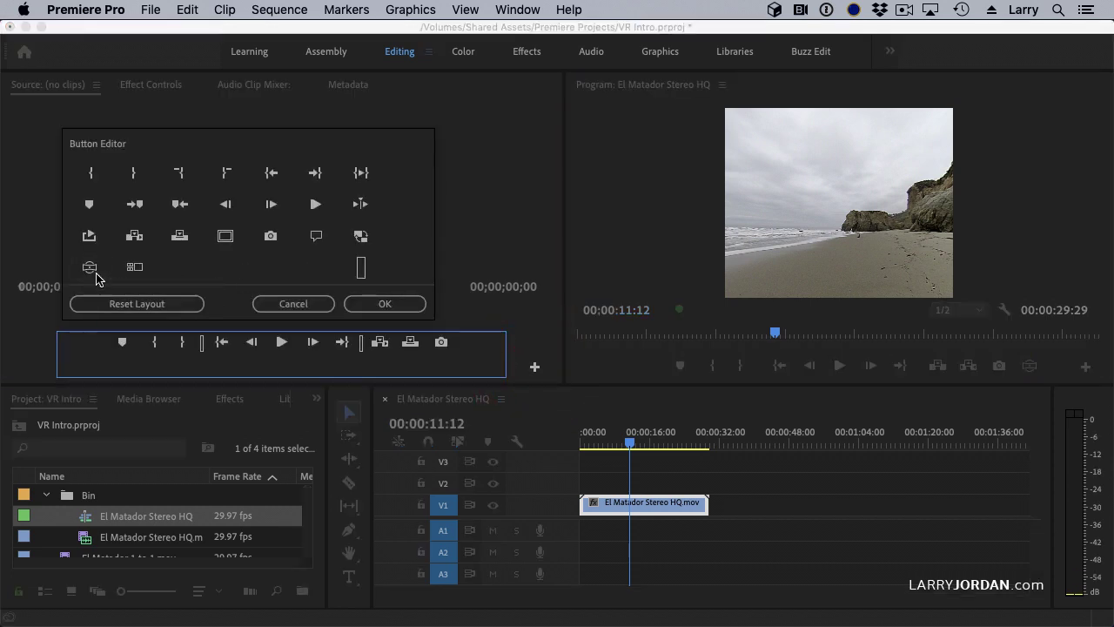
{"action": "left_click", "coordinate": [287, 305]}
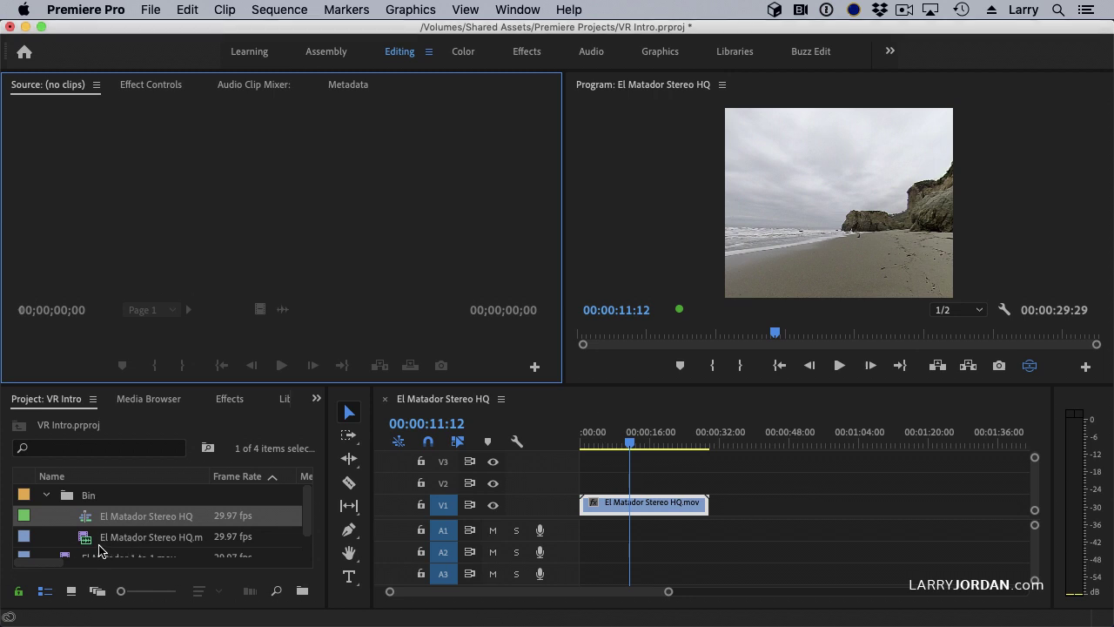
Step: Place El Matador 1 to 1.mov after the first clip, delete its audio, trim its head, close the gap
{"action": "scroll", "coordinate": [103, 529], "scroll_direction": "down", "scroll_amount": 1}
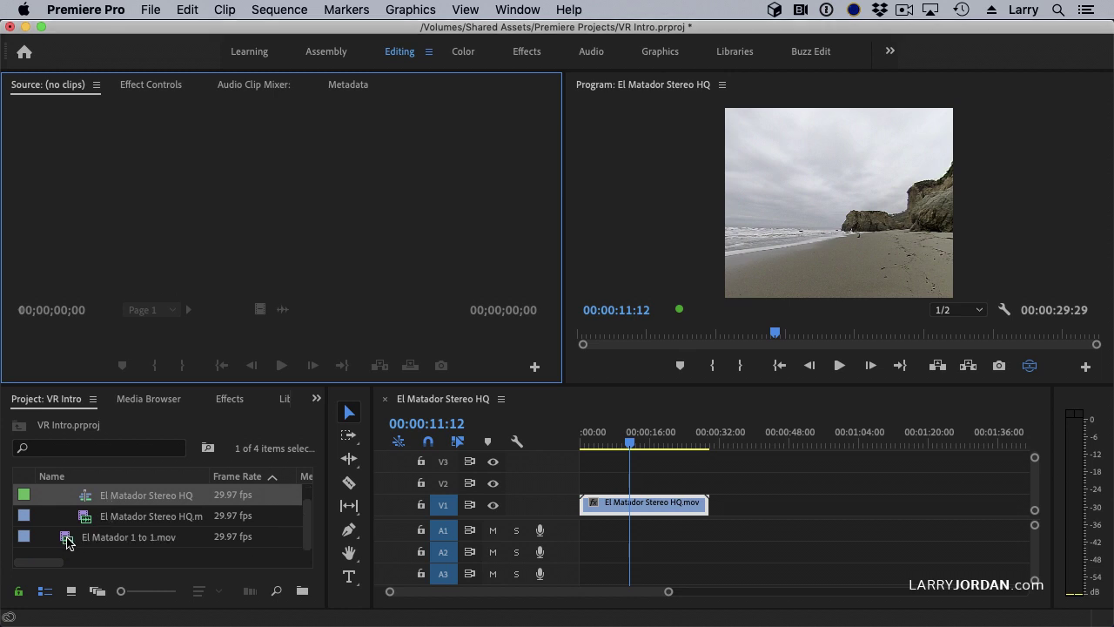
{"action": "left_click_drag", "start_coordinate": [68, 539], "coordinate": [732, 509]}
{"action": "left_click", "coordinate": [772, 533]}
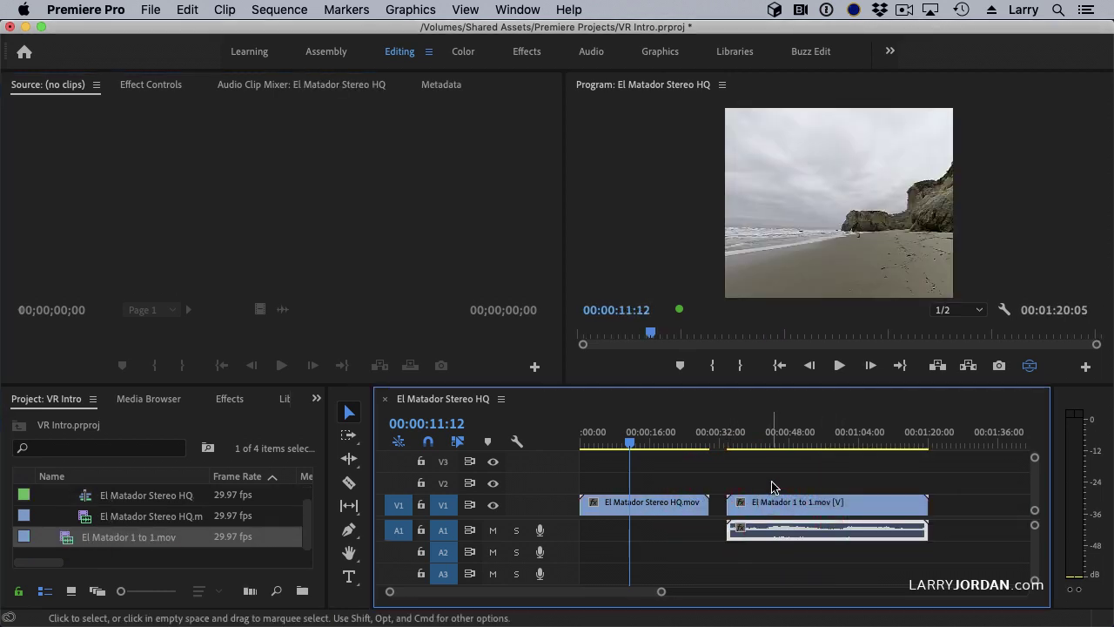
{"action": "key", "text": "Delete"}
{"action": "left_click_drag", "start_coordinate": [728, 507], "coordinate": [691, 509]}
{"action": "left_click_drag", "start_coordinate": [803, 514], "coordinate": [737, 512]}
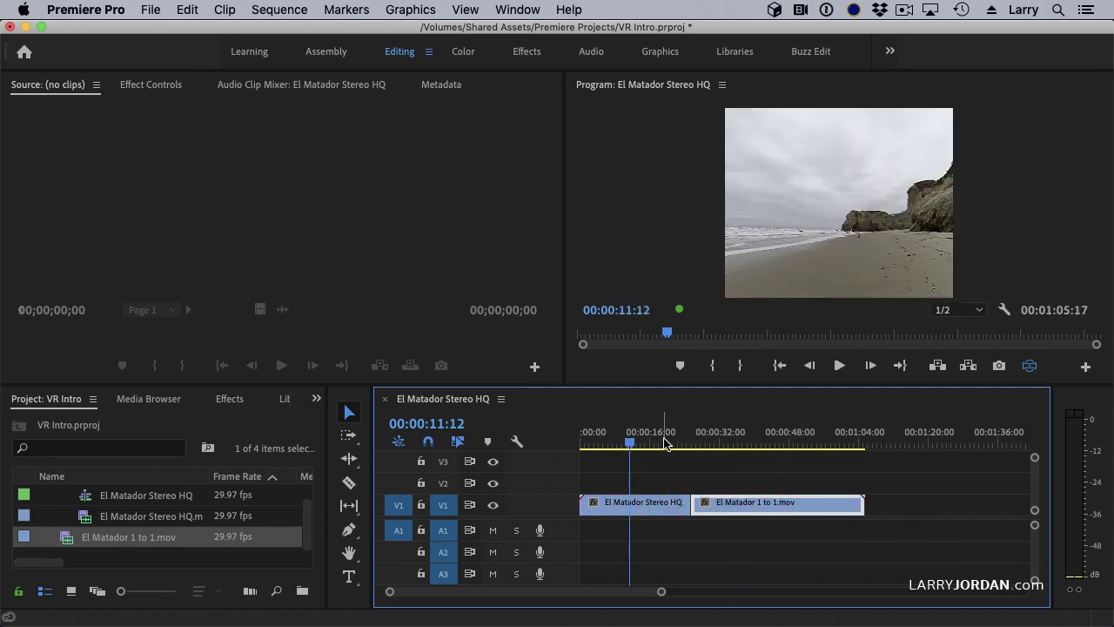
Step: Play the sequence from 00:00:18:29 to preview the cut between the clips
{"action": "left_click", "coordinate": [665, 444]}
{"action": "key", "text": "space"}
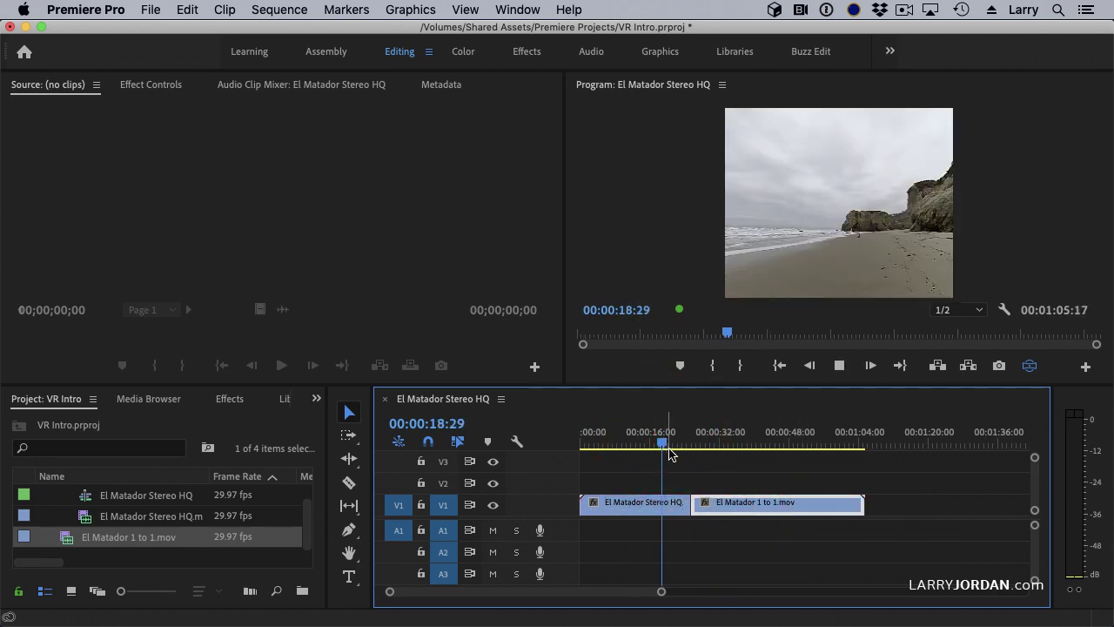
{"action": "left_click", "coordinate": [672, 442]}
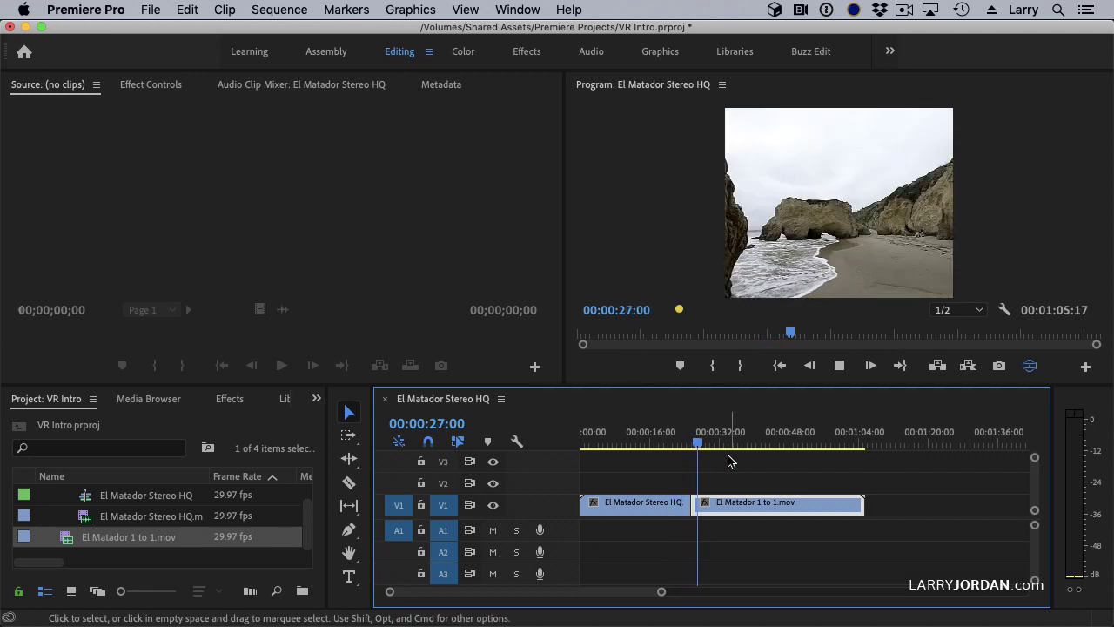
{"action": "key", "text": "space"}
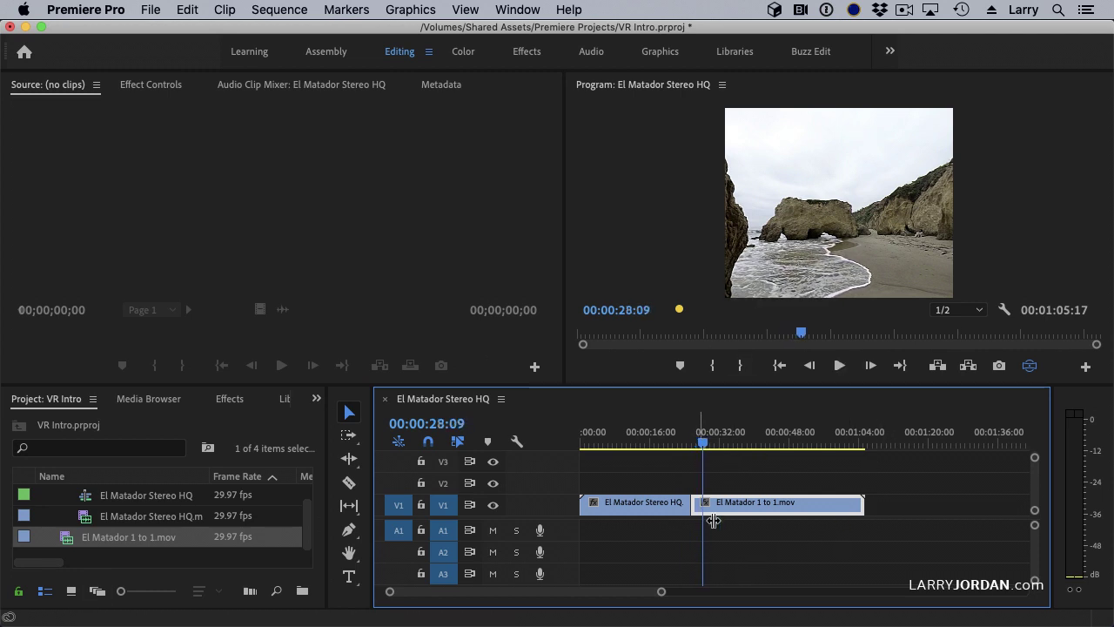
Step: Select the edit point and filter the Effects panel by 'vr' to show Immersive Video items
{"action": "left_click", "coordinate": [691, 504]}
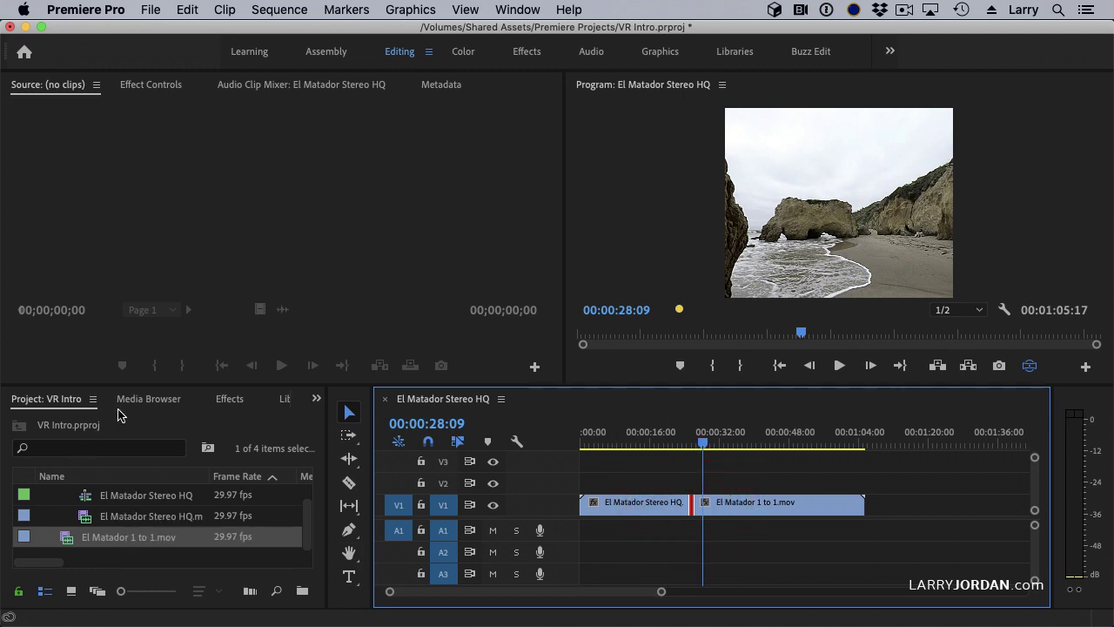
{"action": "left_click", "coordinate": [229, 398]}
{"action": "left_click", "coordinate": [29, 424]}
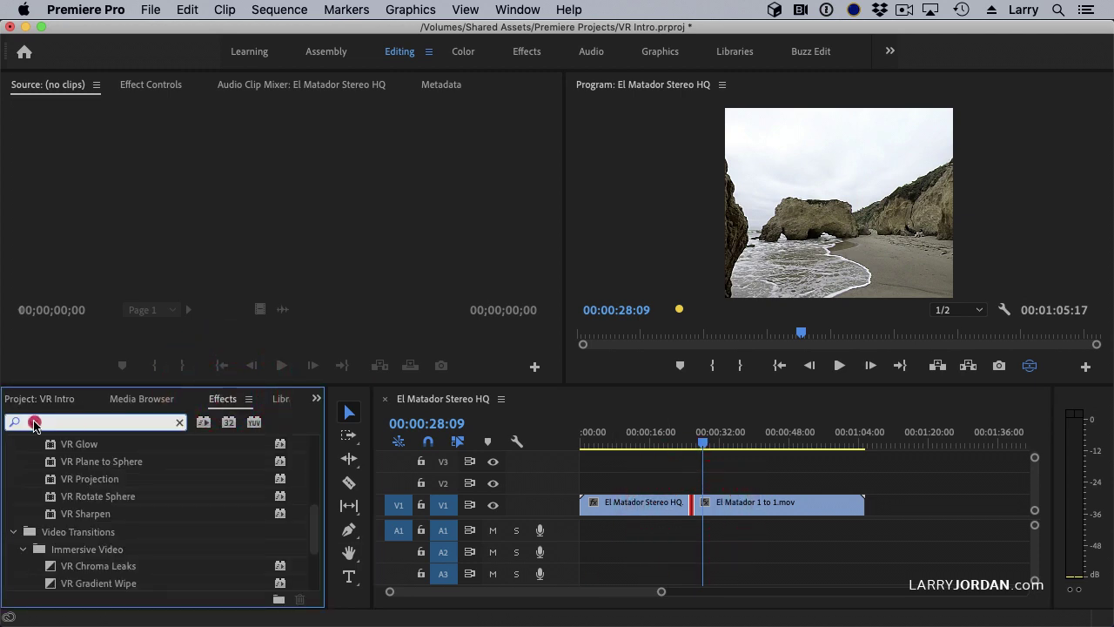
{"action": "type", "text": "vr"}
{"action": "scroll", "coordinate": [153, 521], "scroll_direction": "up", "scroll_amount": 4}
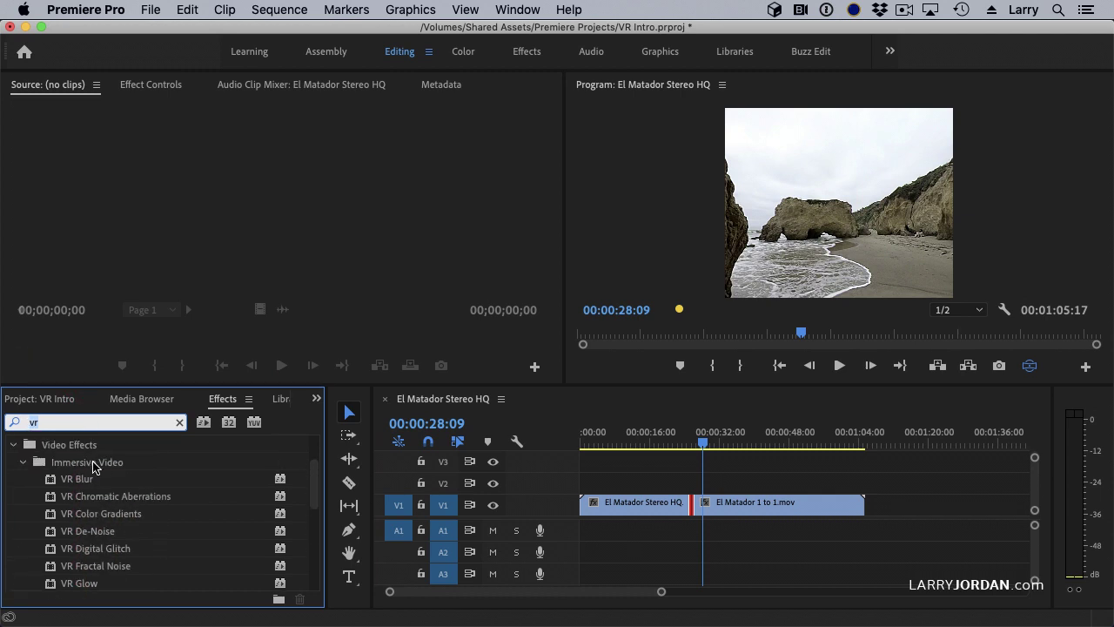
{"action": "scroll", "coordinate": [94, 468], "scroll_direction": "down", "scroll_amount": 5}
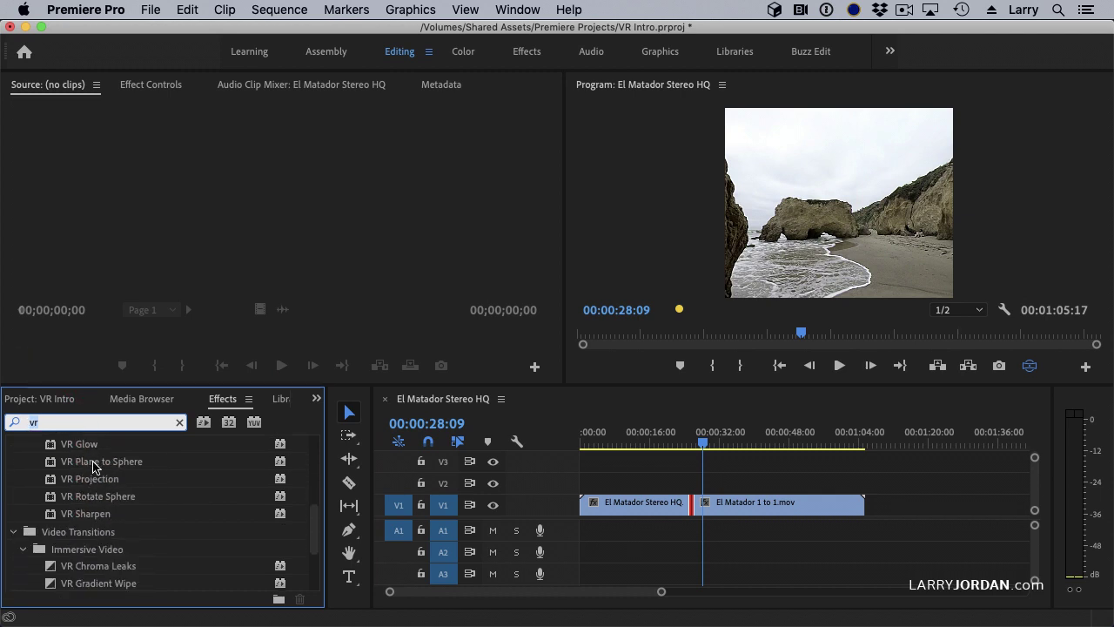
{"action": "scroll", "coordinate": [155, 520], "scroll_direction": "down", "scroll_amount": 6}
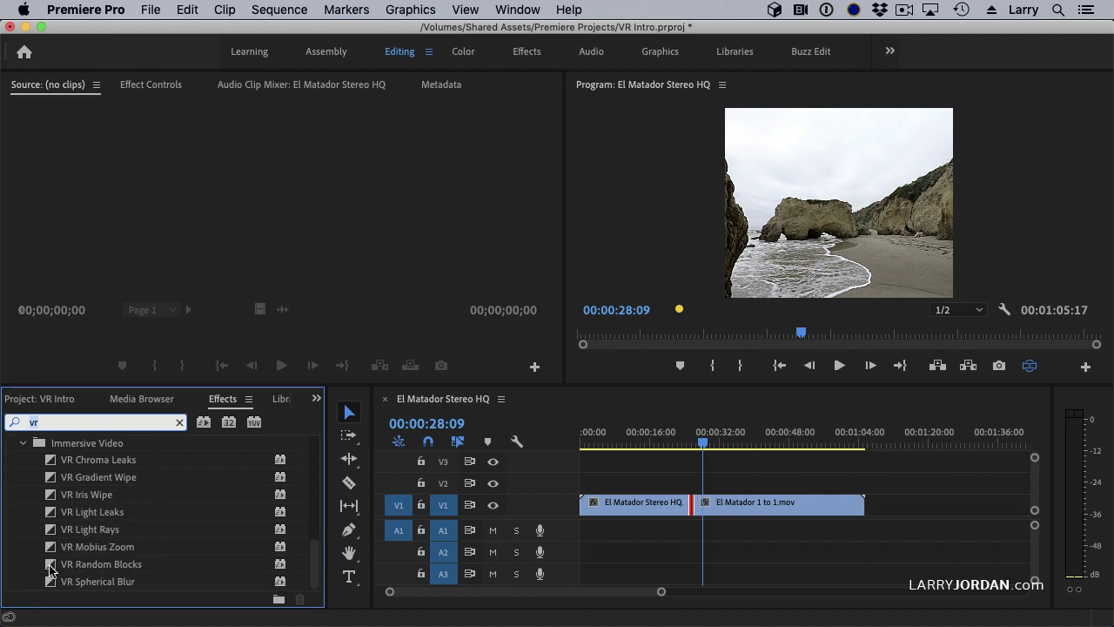
{"action": "left_click_drag", "start_coordinate": [50, 570], "coordinate": [696, 517]}
{"action": "key", "text": "equal"}
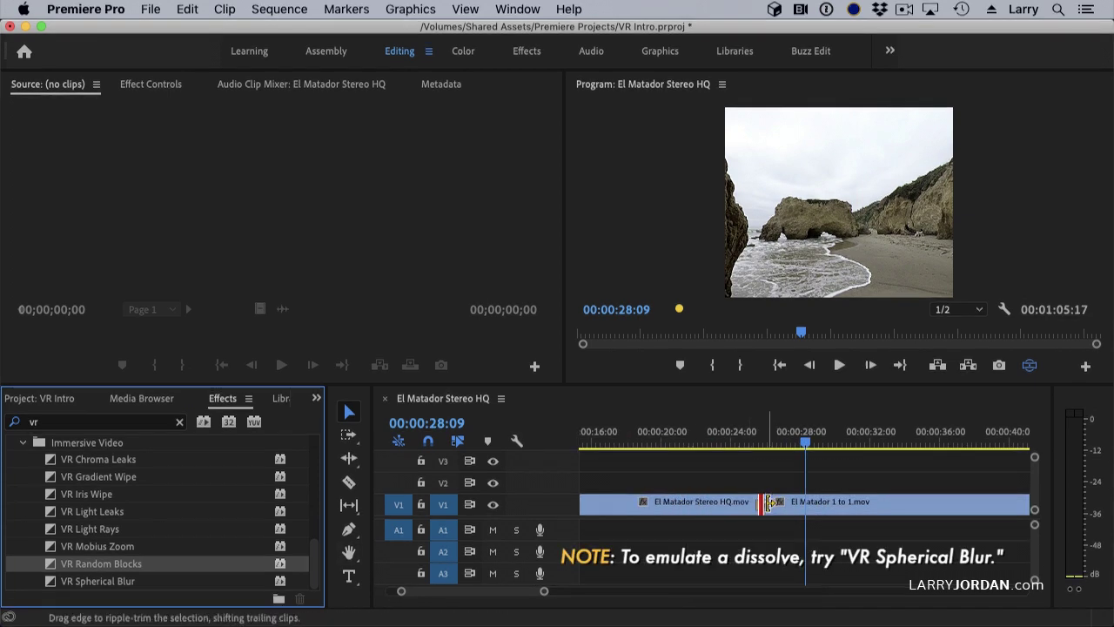
{"action": "key", "text": "equal"}
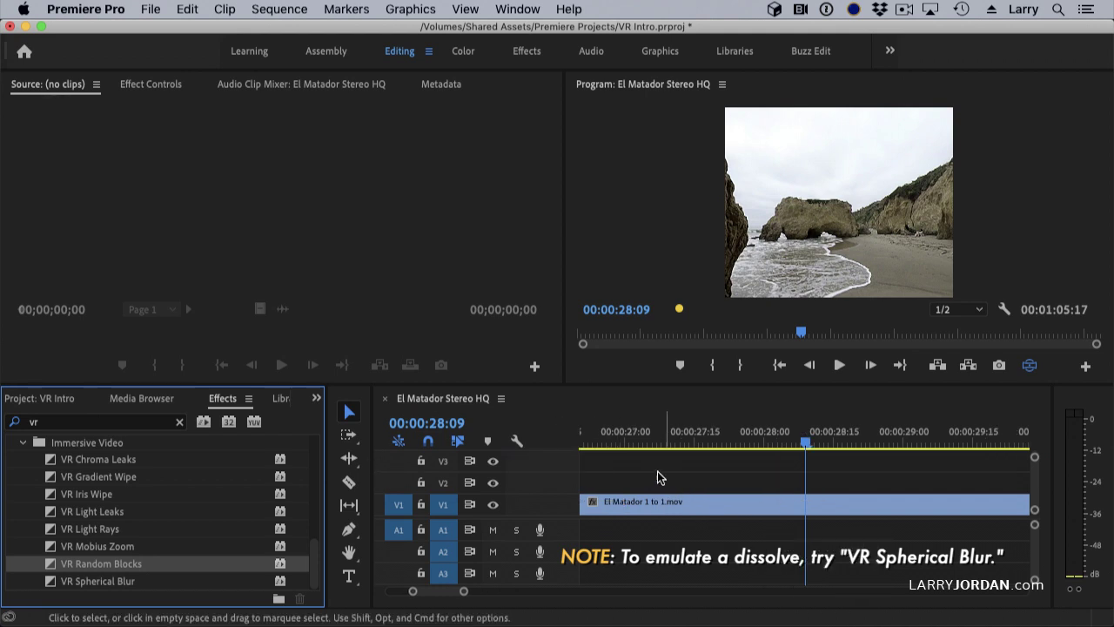
{"action": "mouse_move", "coordinate": [609, 443]}
{"action": "left_mouse_down"}
{"action": "mouse_move", "coordinate": [558, 446]}
{"action": "mouse_move", "coordinate": [625, 443]}
{"action": "left_mouse_up"}
{"action": "left_click_drag", "start_coordinate": [686, 505], "coordinate": [732, 507]}
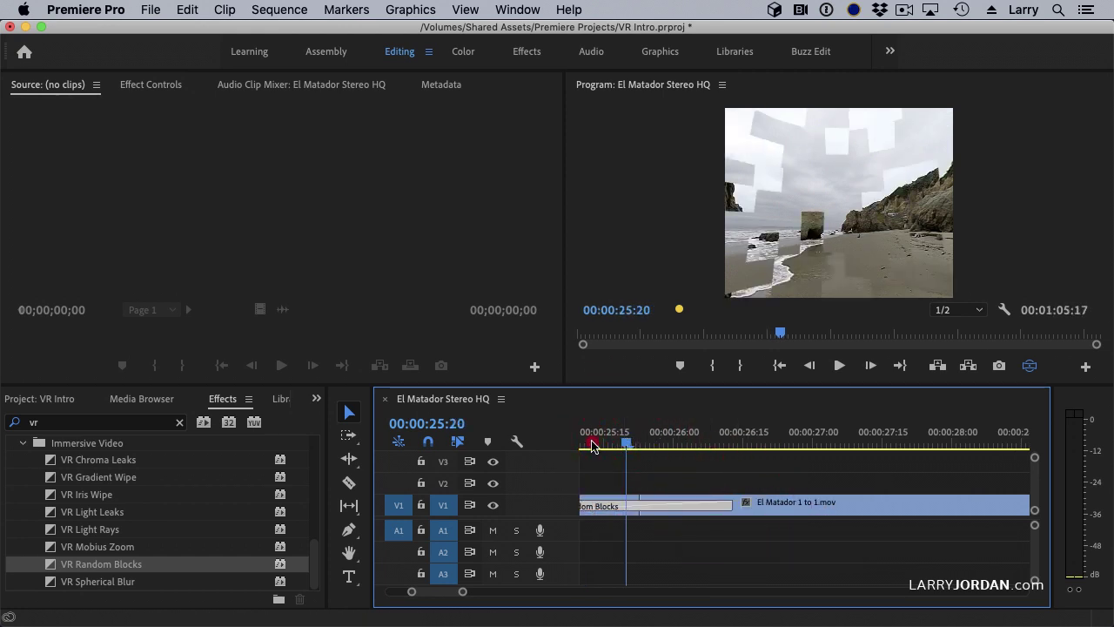
{"action": "left_click", "coordinate": [592, 445]}
{"action": "key", "text": "Right"}
{"action": "key", "text": "Right"}
{"action": "key", "text": "Right"}
{"action": "key", "text": "Right"}
{"action": "key", "text": "Right"}
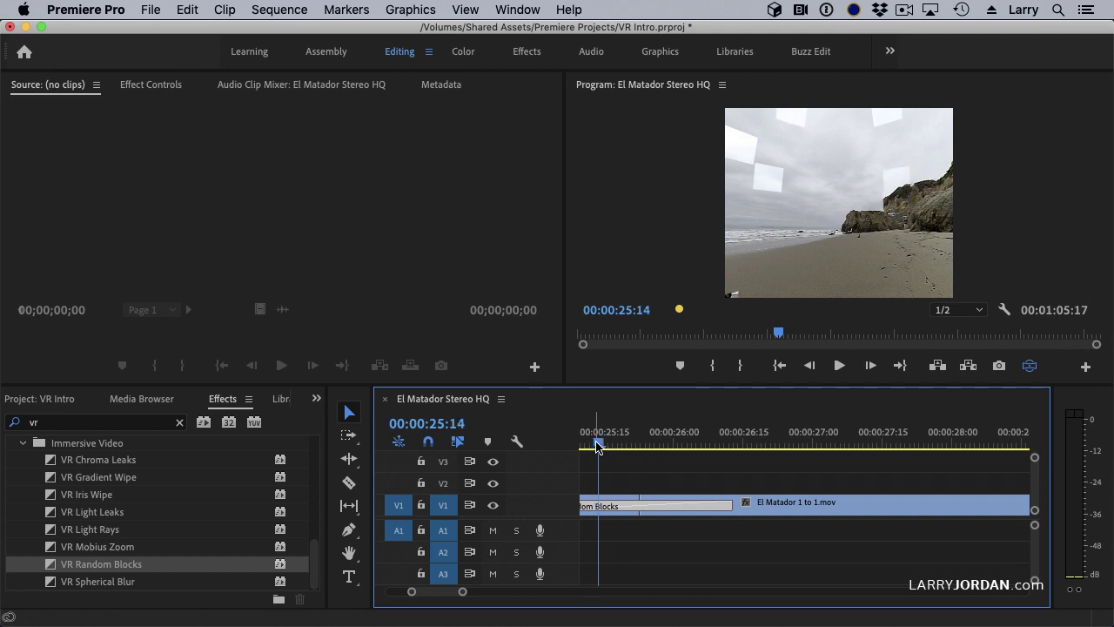
{"action": "key", "text": "Right"}
{"action": "key", "text": "Right"}
{"action": "key", "text": "Right"}
{"action": "key", "text": "Right"}
{"action": "key", "text": "Right"}
{"action": "key", "text": "Right"}
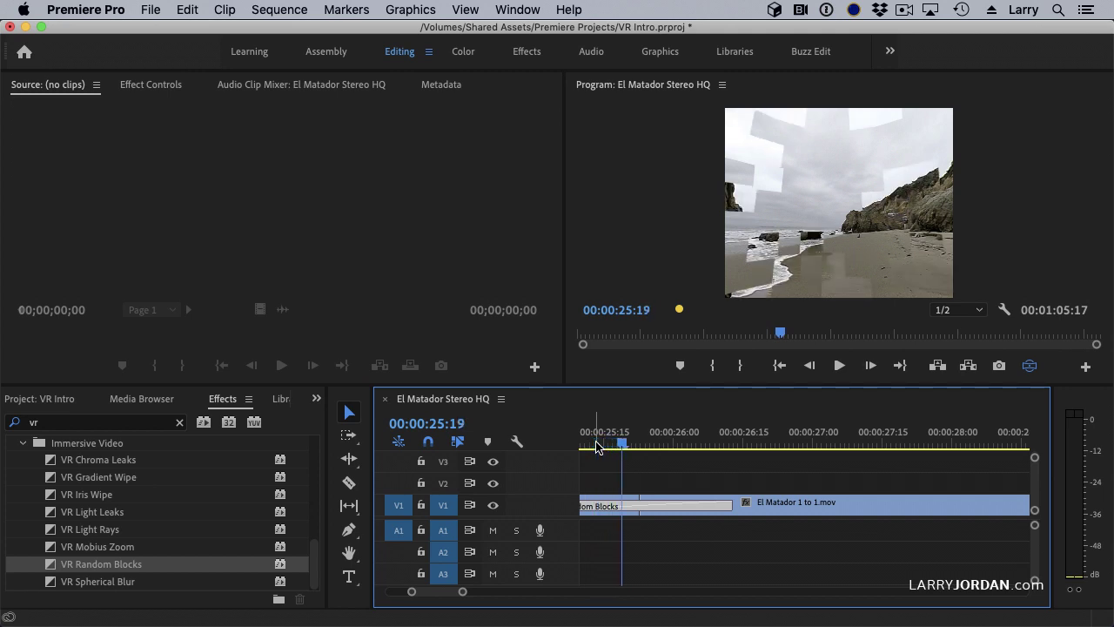
{"action": "key", "text": "Right"}
{"action": "key", "text": "Right"}
{"action": "key", "text": "Right"}
{"action": "key", "text": "Right"}
{"action": "key", "text": "Right"}
{"action": "key", "text": "Right"}
{"action": "key", "text": "Right"}
{"action": "key", "text": "Right"}
{"action": "key", "text": "Right"}
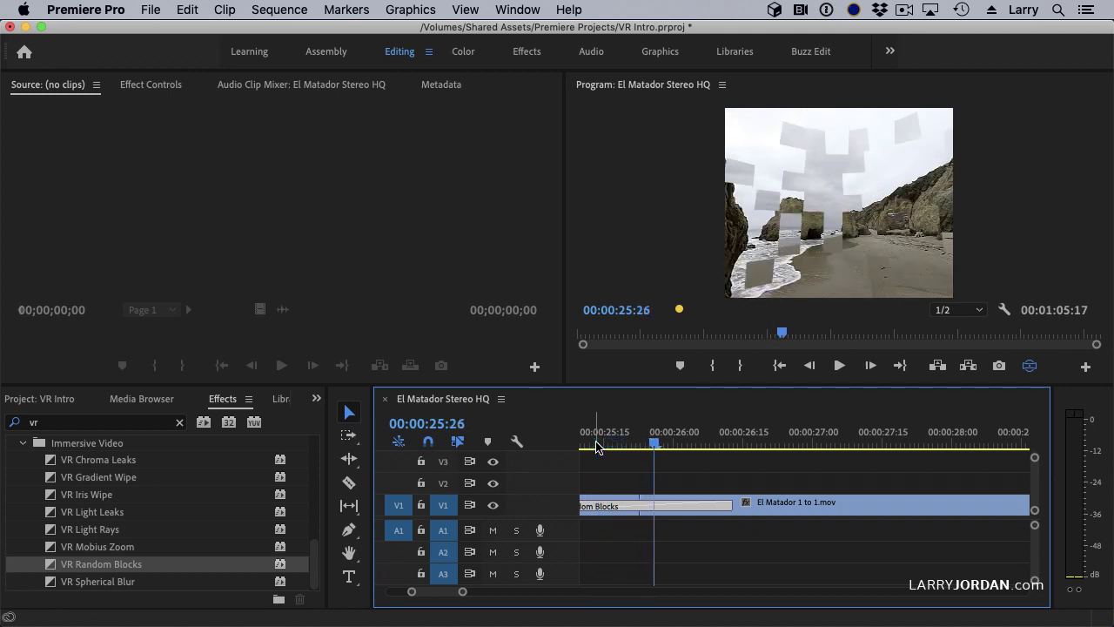
{"action": "key", "text": "Right"}
{"action": "key", "text": "Right"}
{"action": "key", "text": "Right"}
{"action": "key", "text": "Right"}
{"action": "key", "text": "Right"}
{"action": "key", "text": "Right"}
{"action": "key", "text": "Right"}
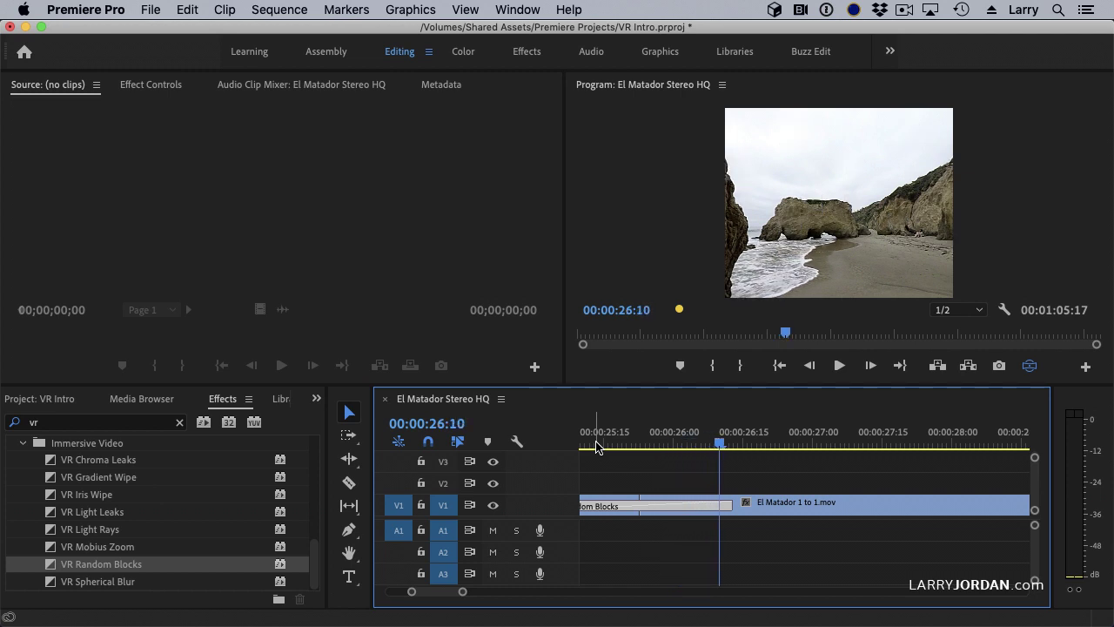
{"action": "key", "text": "Left"}
{"action": "key", "text": "Left"}
{"action": "key", "text": "Left"}
{"action": "key", "text": "Left"}
{"action": "key", "text": "Left"}
{"action": "key", "text": "Left"}
{"action": "key", "text": "Left"}
{"action": "key", "text": "Left"}
{"action": "key", "text": "Left"}
{"action": "key", "text": "Left"}
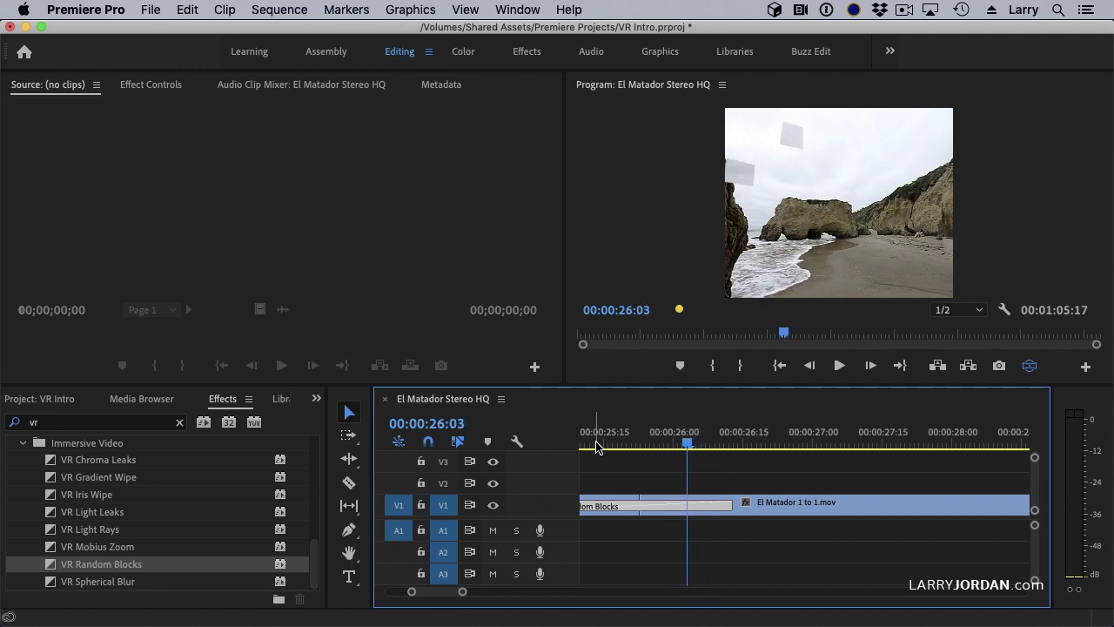
{"action": "key", "text": "Left"}
{"action": "key", "text": "Left"}
{"action": "key", "text": "Left"}
{"action": "key", "text": "Left"}
{"action": "key", "text": "Left"}
{"action": "key", "text": "Left"}
{"action": "key", "text": "Left"}
{"action": "key", "text": "Left"}
{"action": "key", "text": "Left"}
{"action": "key", "text": "Left"}
{"action": "key", "text": "Left"}
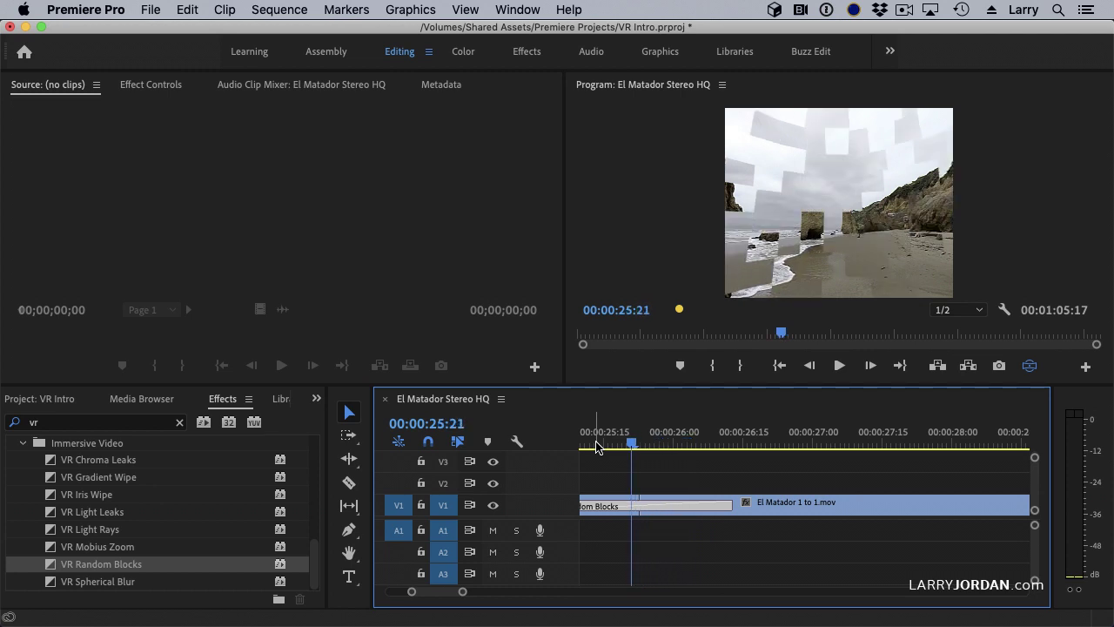
{"action": "key", "text": "Left"}
{"action": "key", "text": "Left"}
{"action": "key", "text": "Left"}
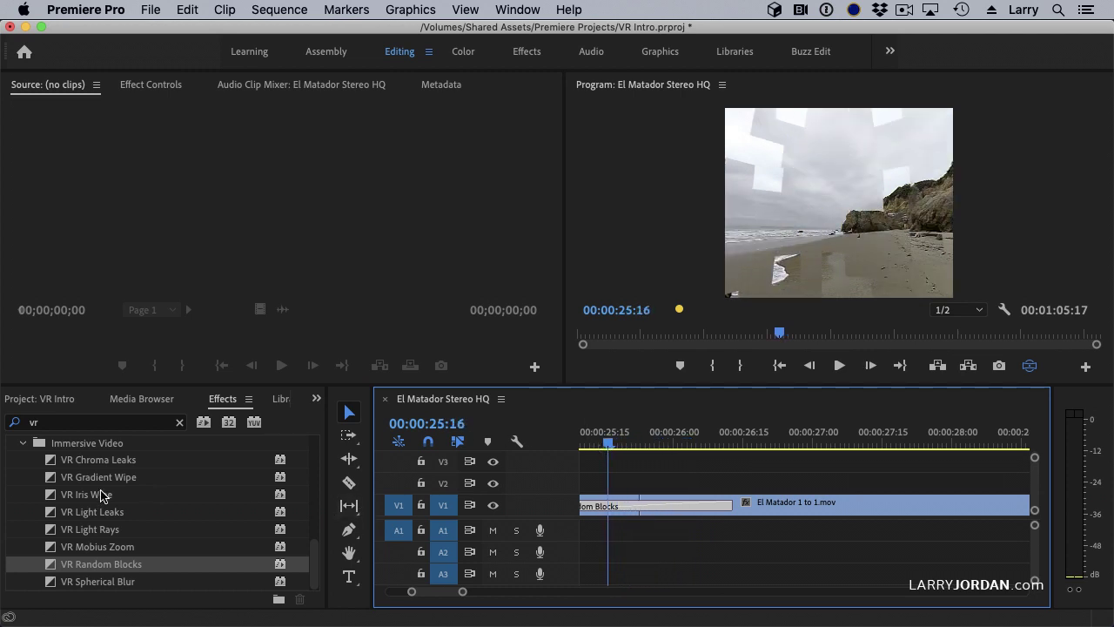
{"action": "scroll", "coordinate": [110, 493], "scroll_direction": "up", "scroll_amount": 4}
{"action": "scroll", "coordinate": [110, 492], "scroll_direction": "down", "scroll_amount": 1}
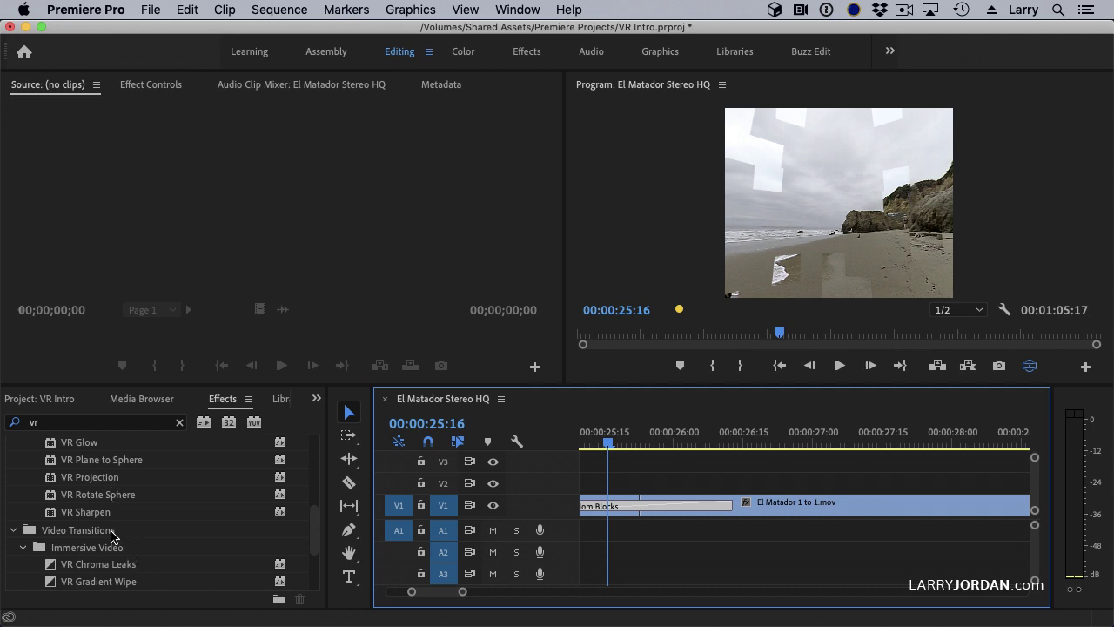
{"action": "left_click", "coordinate": [647, 506]}
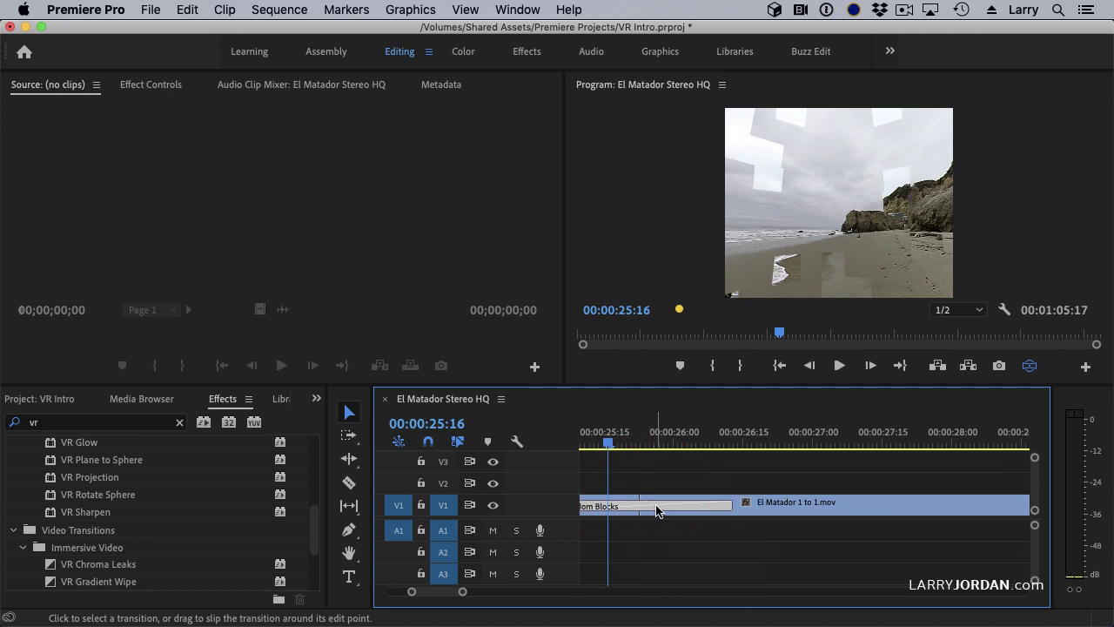
{"action": "left_click", "coordinate": [651, 506]}
{"action": "key", "text": "Delete"}
{"action": "key", "text": "Left"}
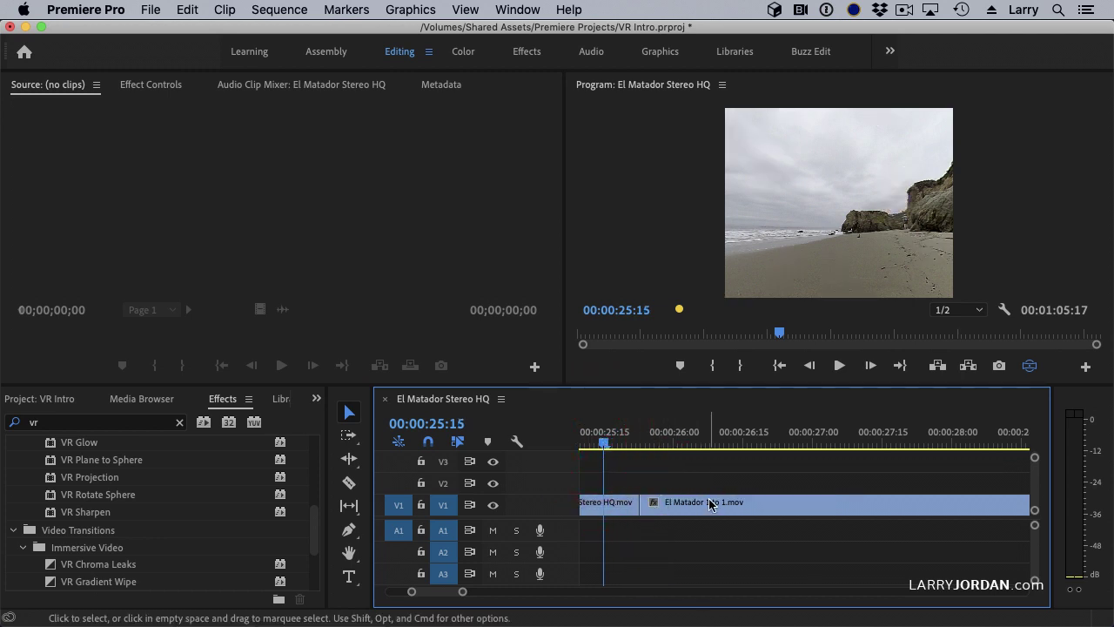
{"action": "key", "text": "backslash"}
Step: Apply VR Rotate Sphere to the first beach clip and set Pan (Y axis) to 96°
{"action": "left_click_drag", "start_coordinate": [679, 443], "coordinate": [641, 443]}
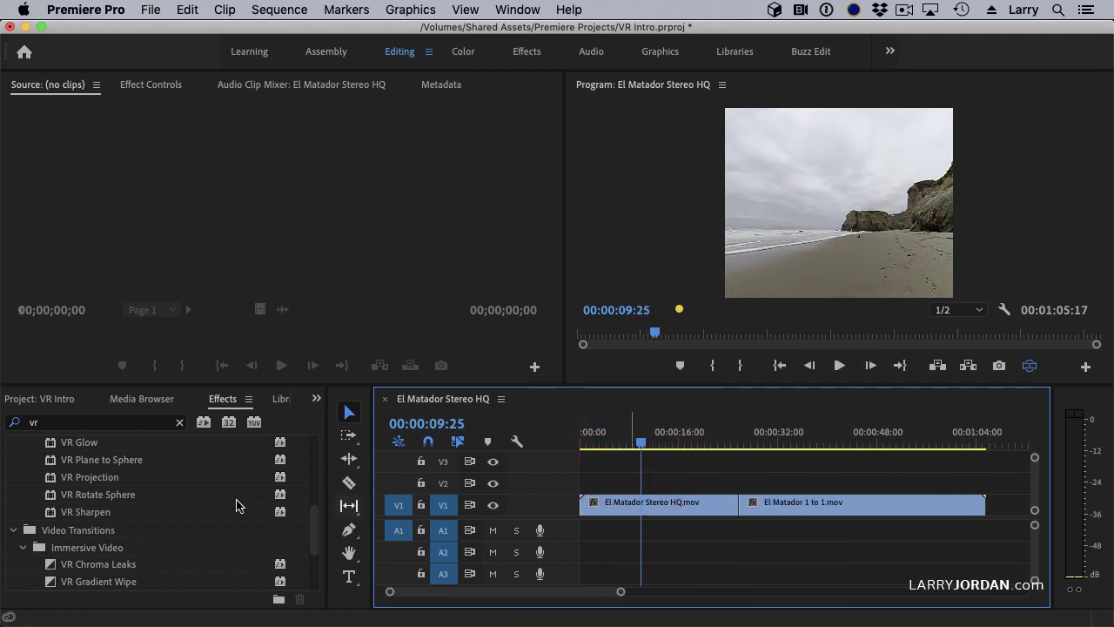
{"action": "left_click_drag", "start_coordinate": [51, 499], "coordinate": [694, 504]}
{"action": "left_click", "coordinate": [148, 86]}
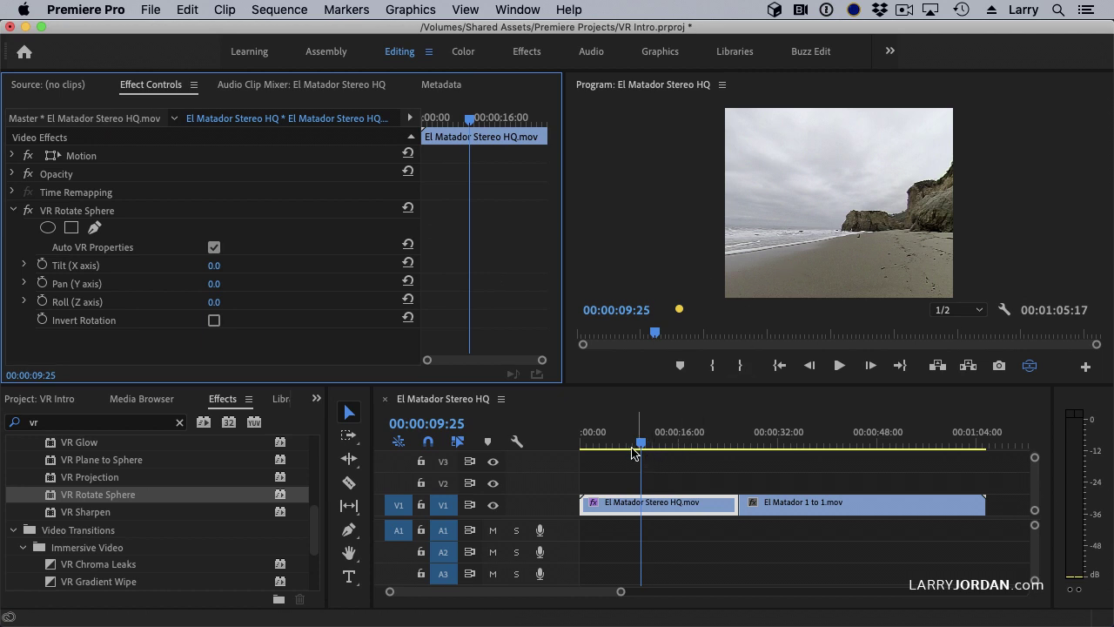
{"action": "left_click_drag", "start_coordinate": [641, 449], "coordinate": [637, 446]}
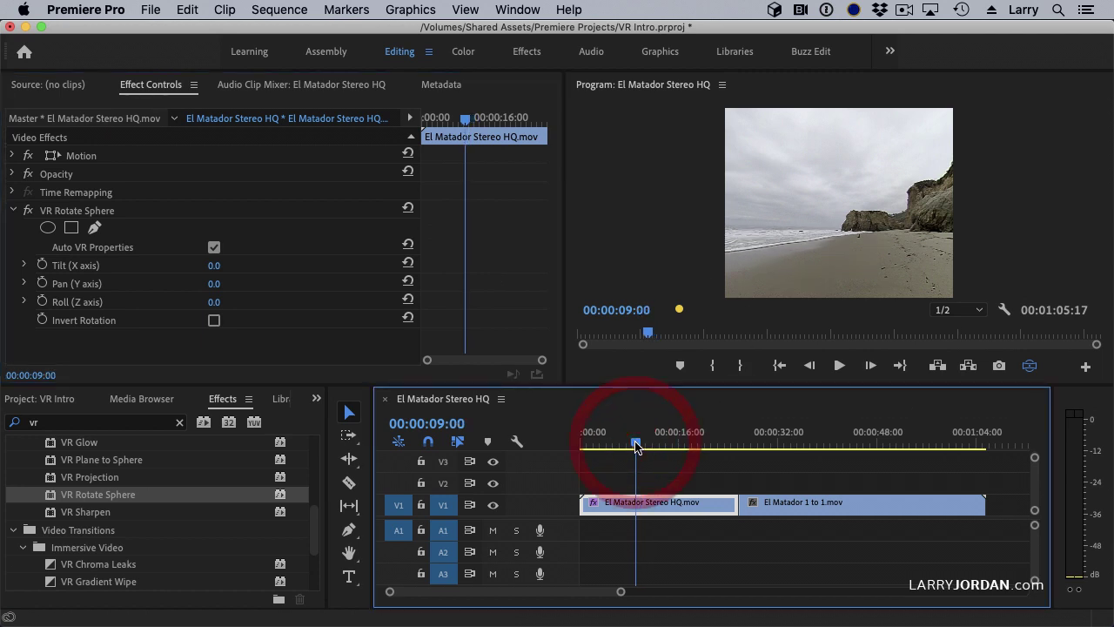
{"action": "left_click", "coordinate": [215, 284]}
{"action": "left_click_drag", "start_coordinate": [215, 284], "coordinate": [299, 284]}
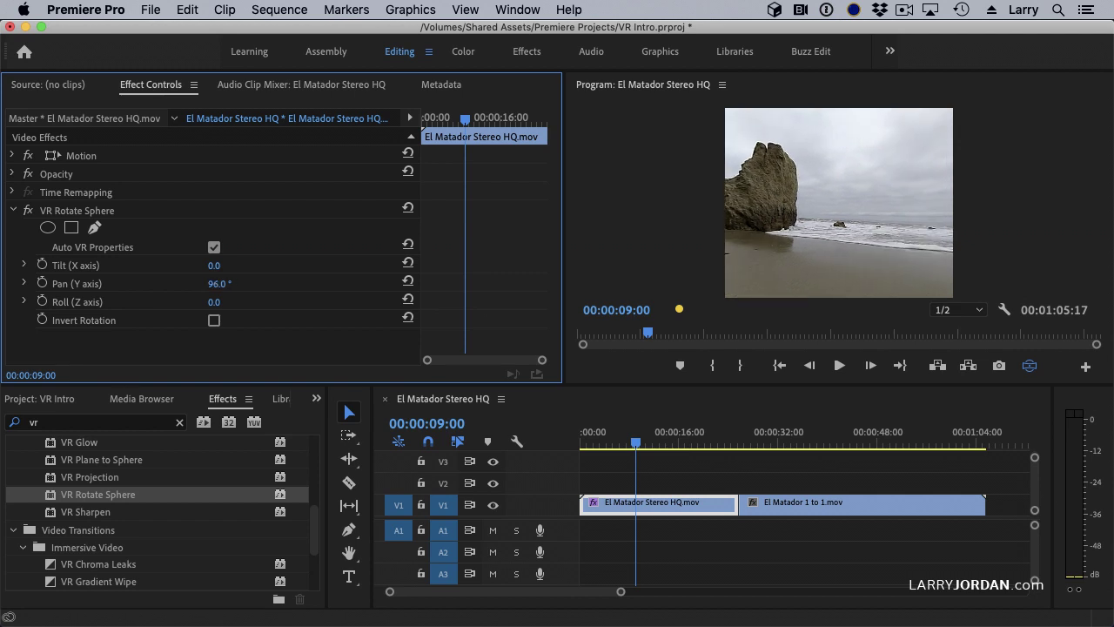
Step: Play the sequence from the beginning to preview the rotated opening view
{"action": "left_click", "coordinate": [579, 445]}
{"action": "key", "text": "space"}
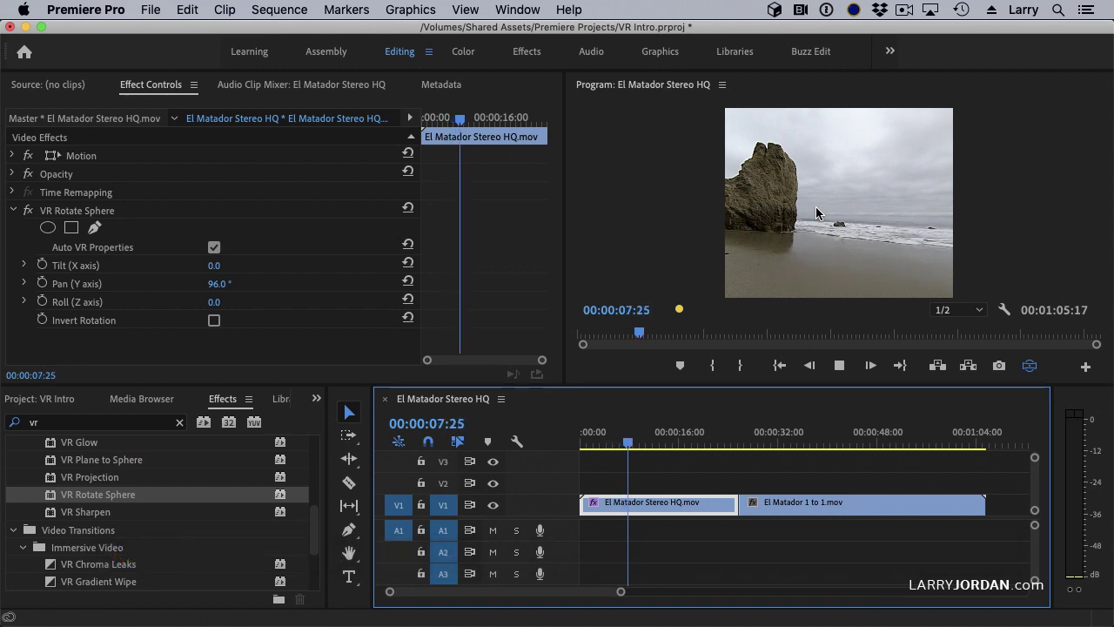
{"action": "key", "text": "space"}
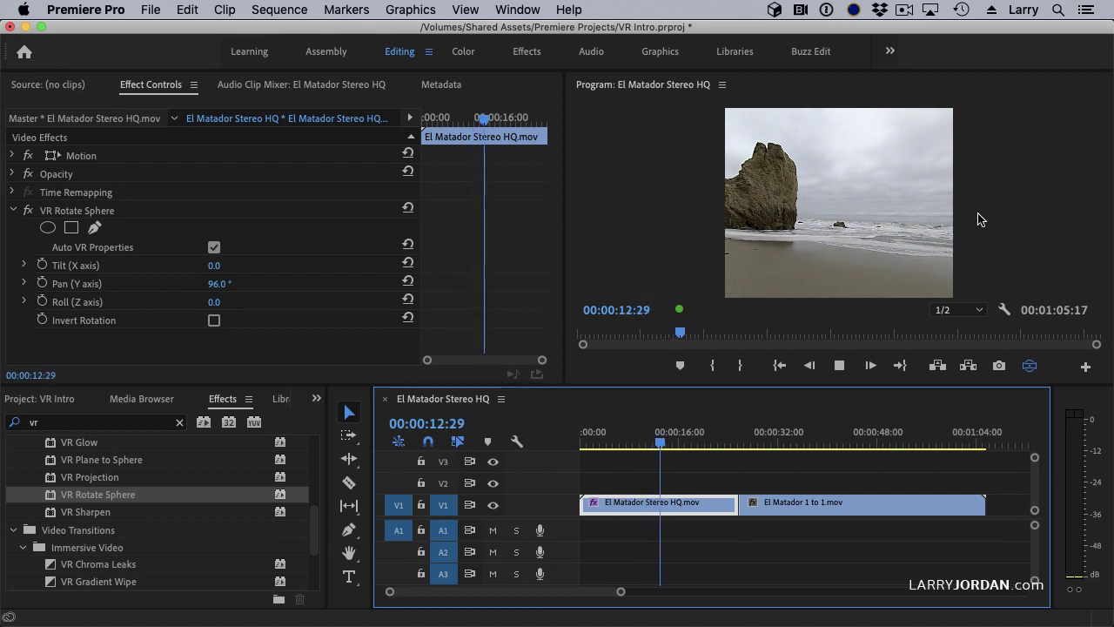
{"action": "key", "text": "space"}
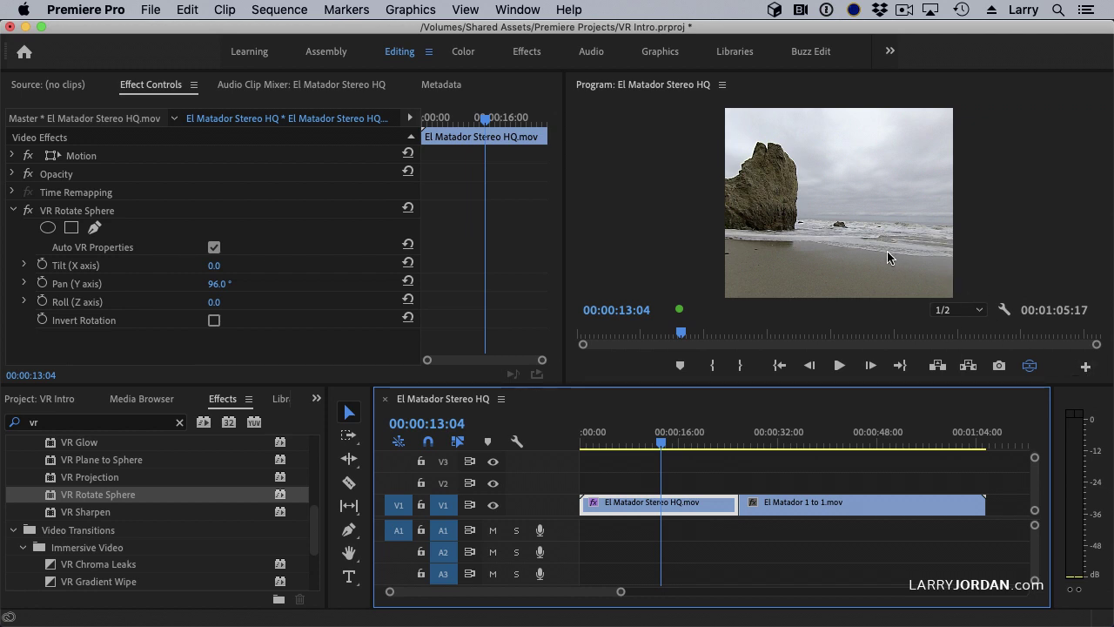
{"action": "left_click_drag", "start_coordinate": [878, 256], "coordinate": [884, 68]}
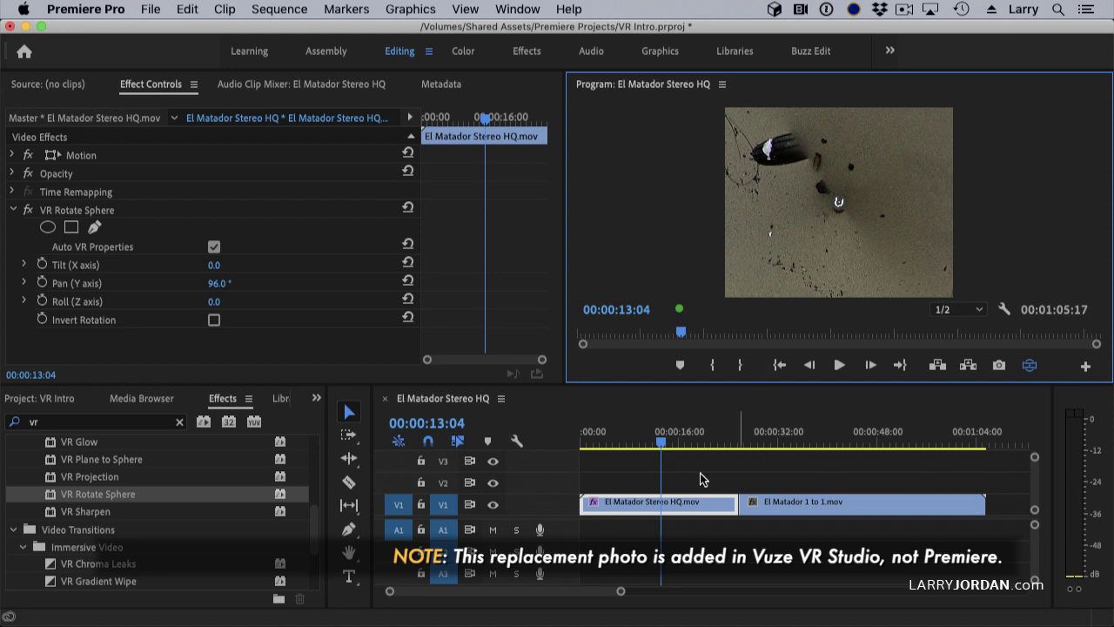
{"action": "left_click", "coordinate": [661, 442]}
{"action": "left_click_drag", "start_coordinate": [660, 442], "coordinate": [666, 442]}
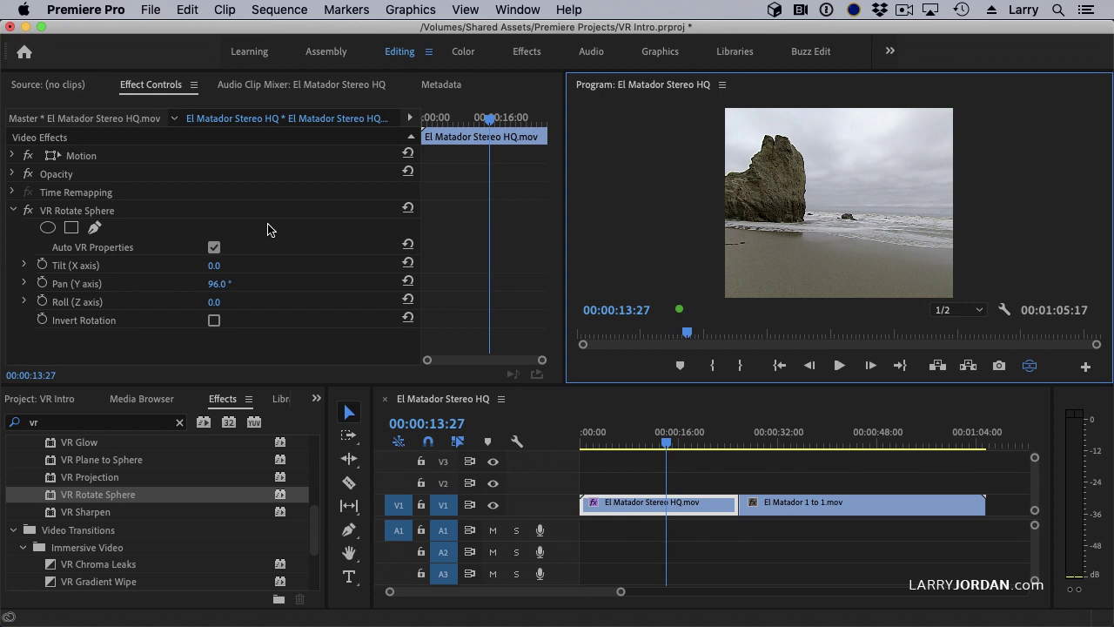
Step: In the Graphics workspace, drag the Basic Title template onto V2 above the first clip and select it
{"action": "left_click", "coordinate": [662, 51]}
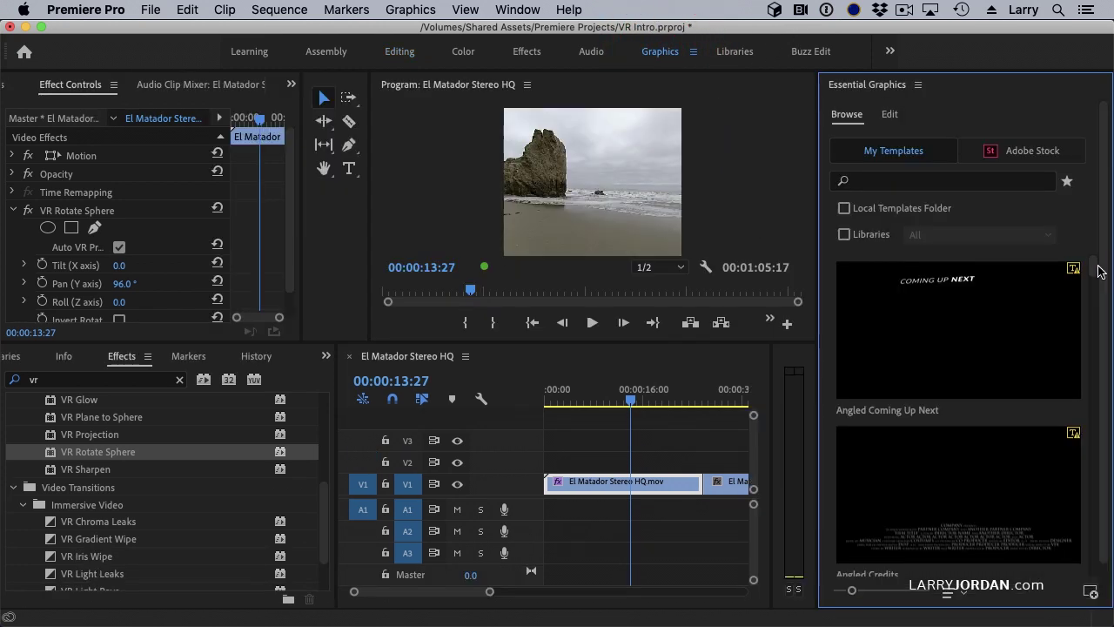
{"action": "scroll", "coordinate": [1076, 300], "scroll_direction": "down", "scroll_amount": 10}
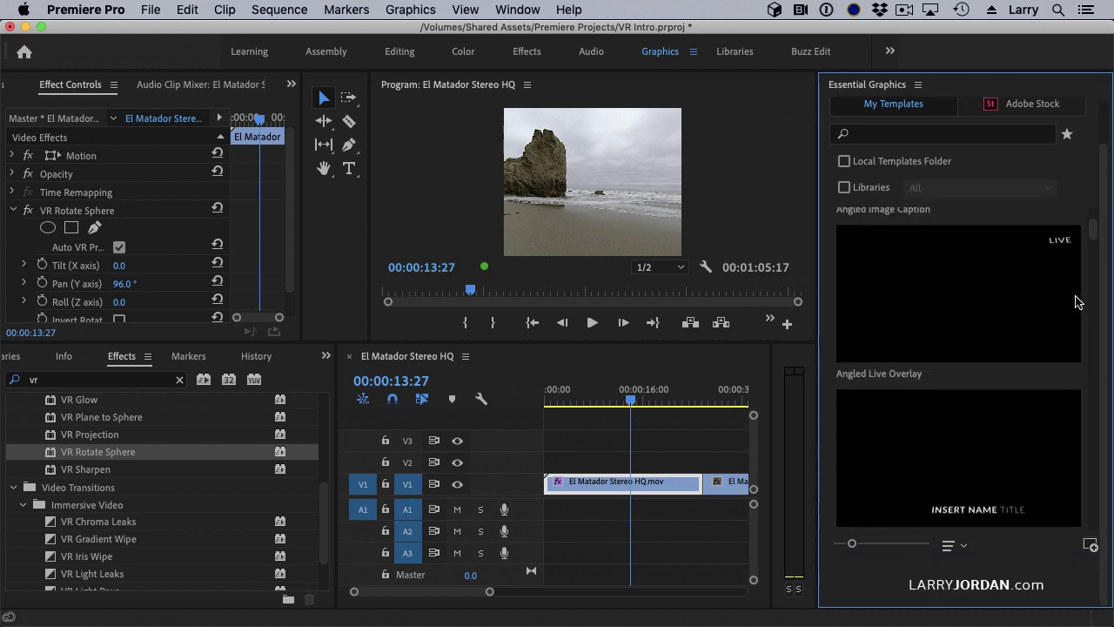
{"action": "scroll", "coordinate": [1076, 301], "scroll_direction": "down", "scroll_amount": 10}
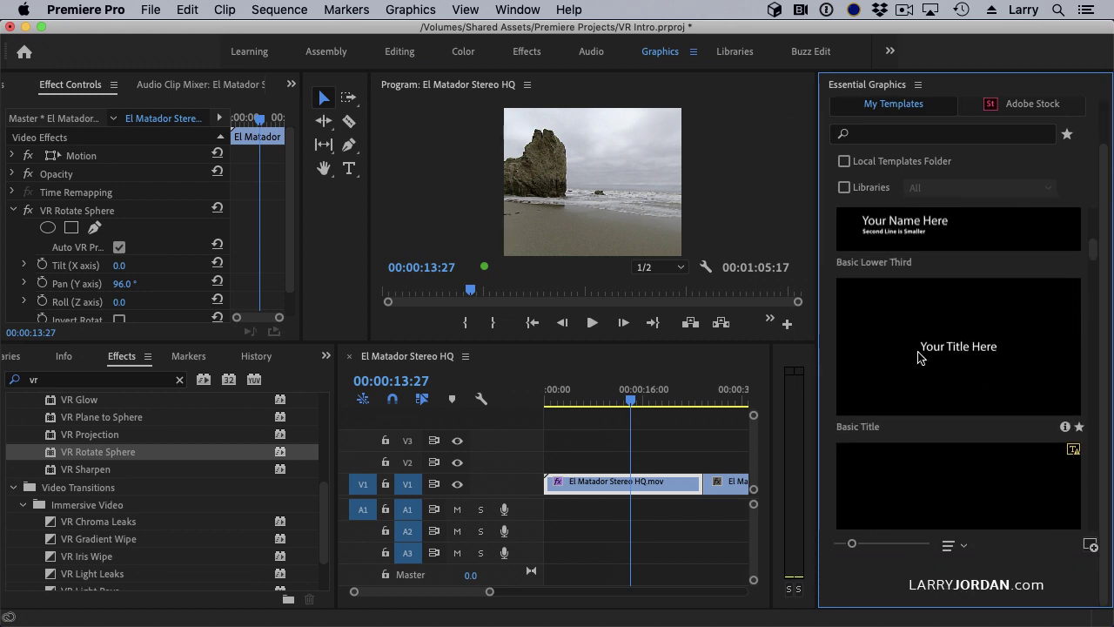
{"action": "left_click_drag", "start_coordinate": [922, 352], "coordinate": [625, 463]}
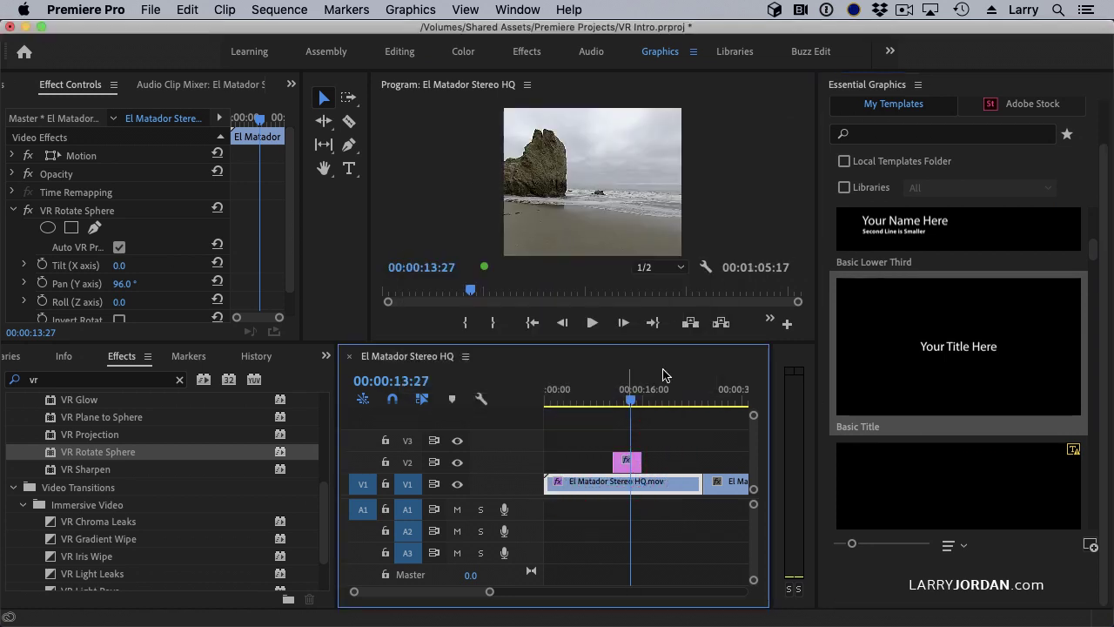
{"action": "left_click", "coordinate": [614, 398]}
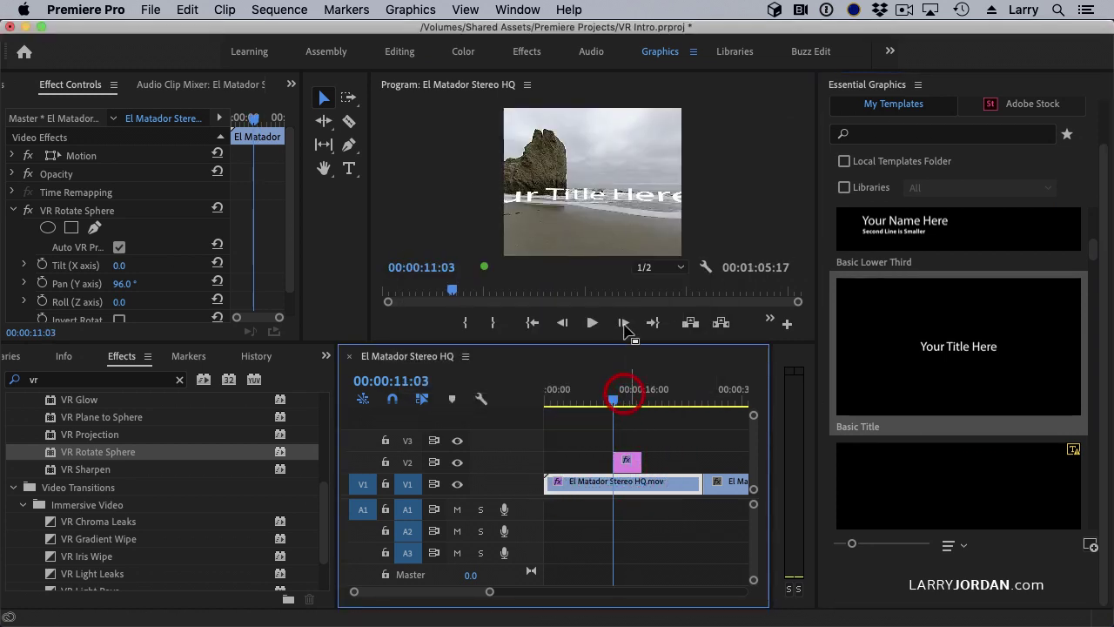
{"action": "left_click", "coordinate": [634, 464]}
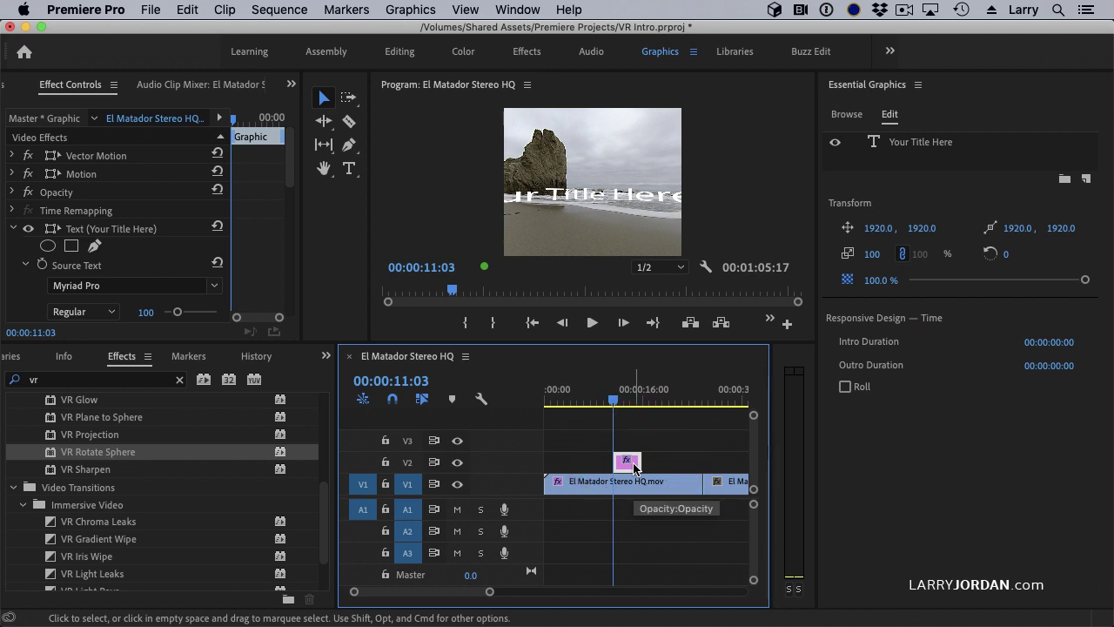
Step: Apply the VR Plane to Sphere effect to the title graphic on V2
{"action": "left_click", "coordinate": [629, 402]}
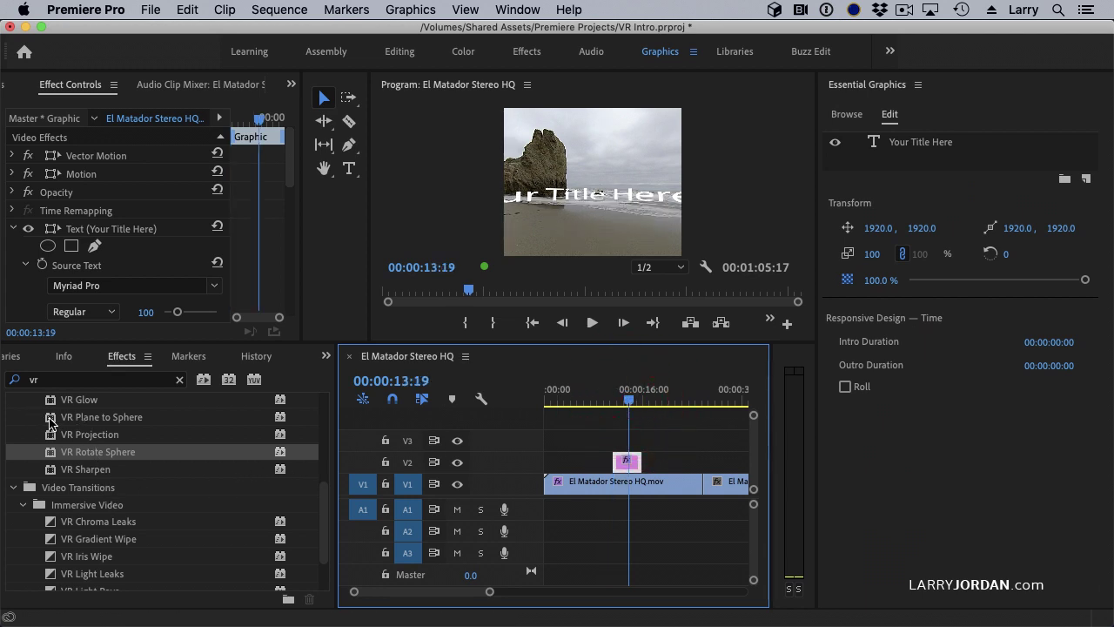
{"action": "left_click", "coordinate": [51, 419]}
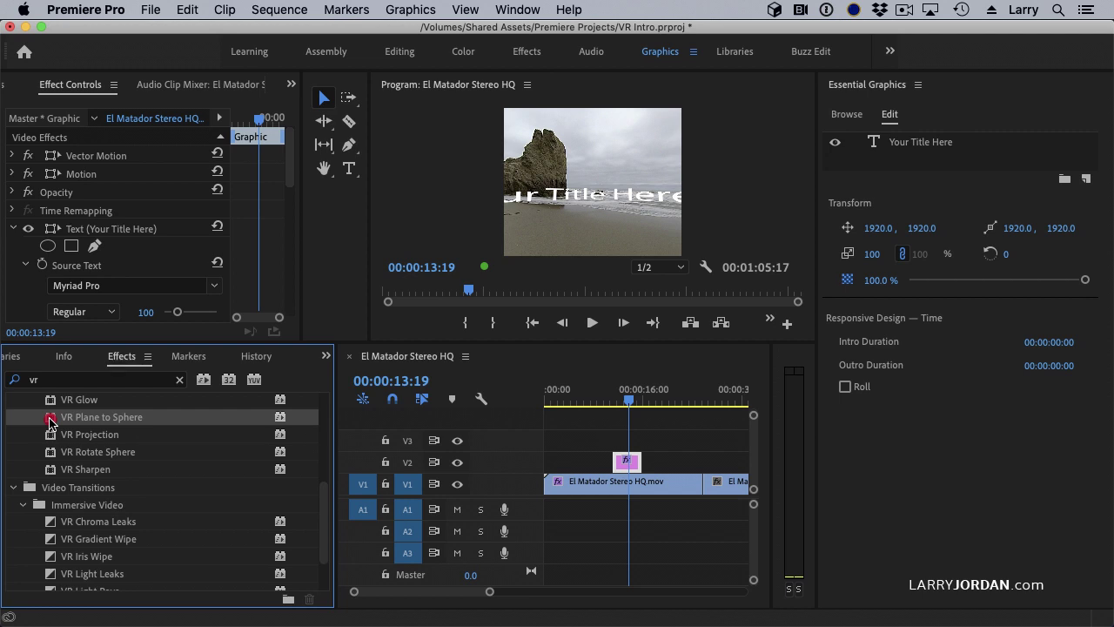
{"action": "left_click_drag", "start_coordinate": [50, 421], "coordinate": [630, 467]}
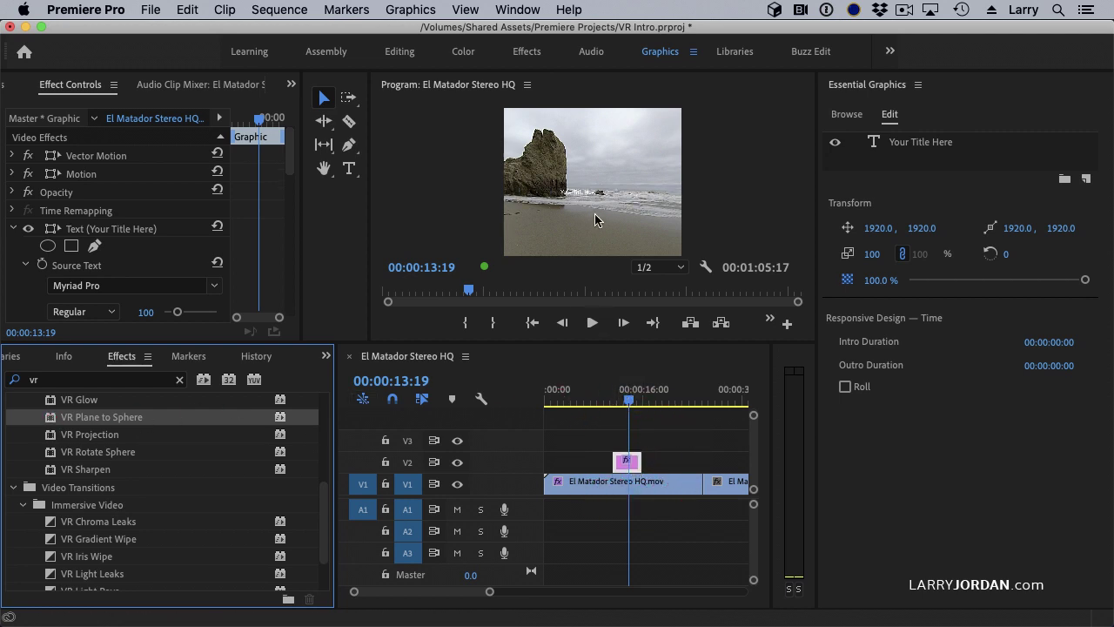
{"action": "left_click_drag", "start_coordinate": [630, 222], "coordinate": [683, 219]}
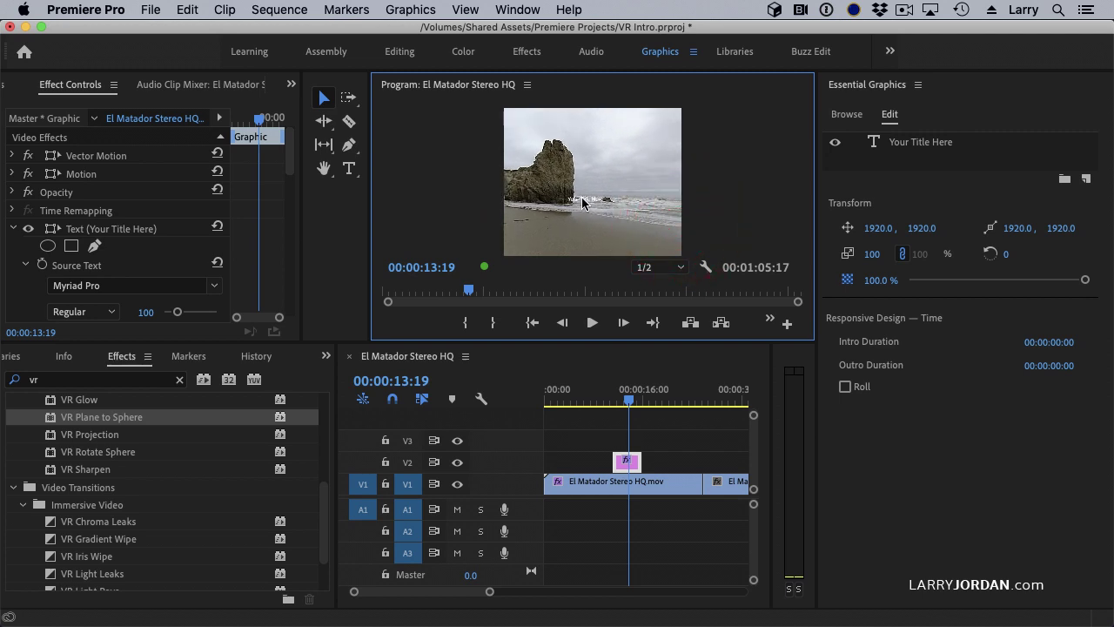
Step: Scale the title graphic up to 298 in Essential Graphics, then check it at 00:00:11:03
{"action": "left_click", "coordinate": [629, 461]}
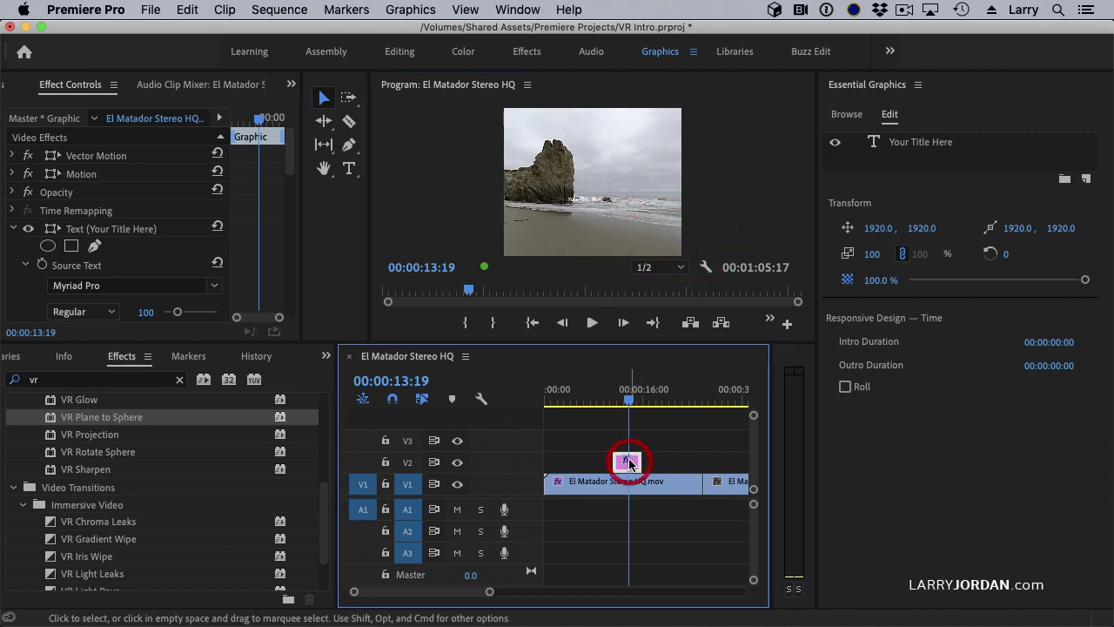
{"action": "left_click", "coordinate": [870, 254]}
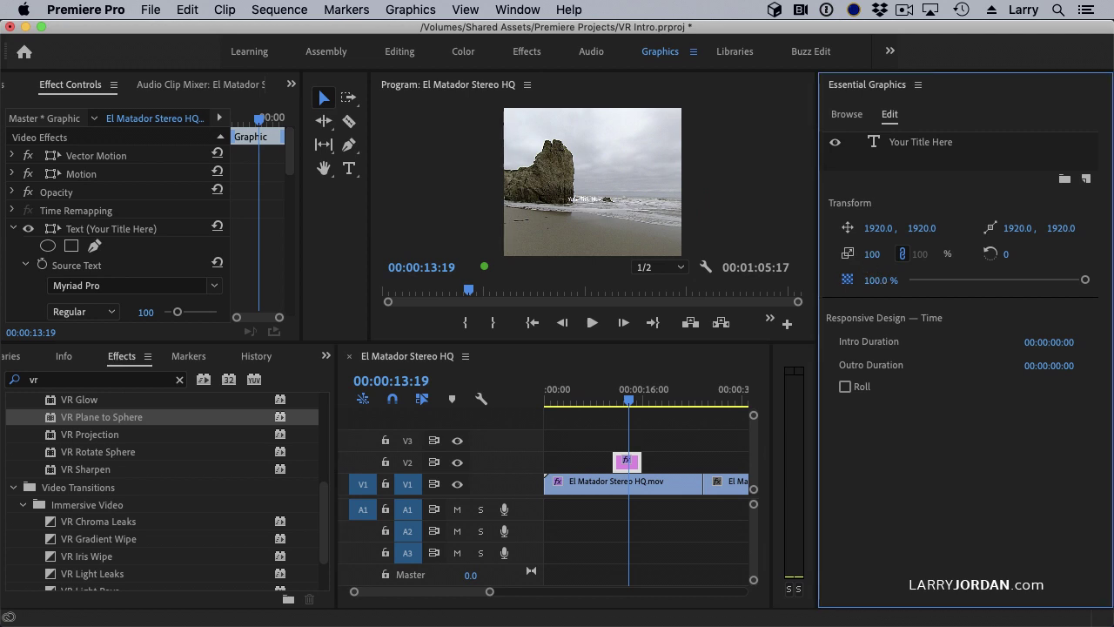
{"action": "left_click_drag", "start_coordinate": [869, 255], "coordinate": [658, 338]}
{"action": "mouse_move", "coordinate": [628, 399]}
{"action": "left_mouse_down"}
{"action": "mouse_move", "coordinate": [616, 398]}
{"action": "mouse_move", "coordinate": [642, 398]}
{"action": "left_mouse_up"}
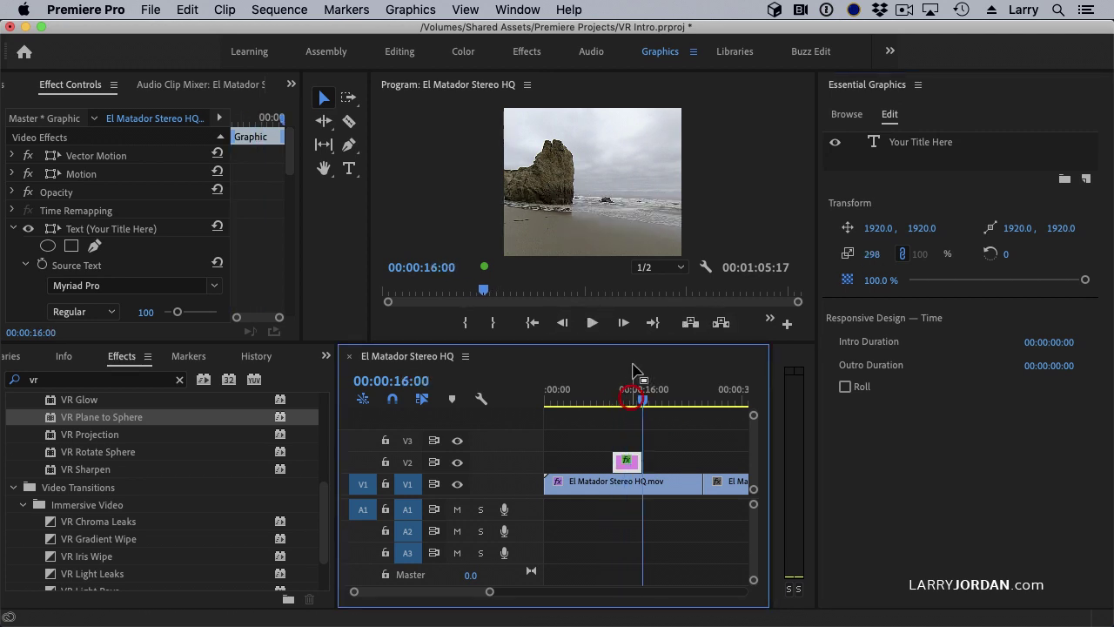
{"action": "left_click", "coordinate": [606, 227]}
{"action": "left_click", "coordinate": [614, 399]}
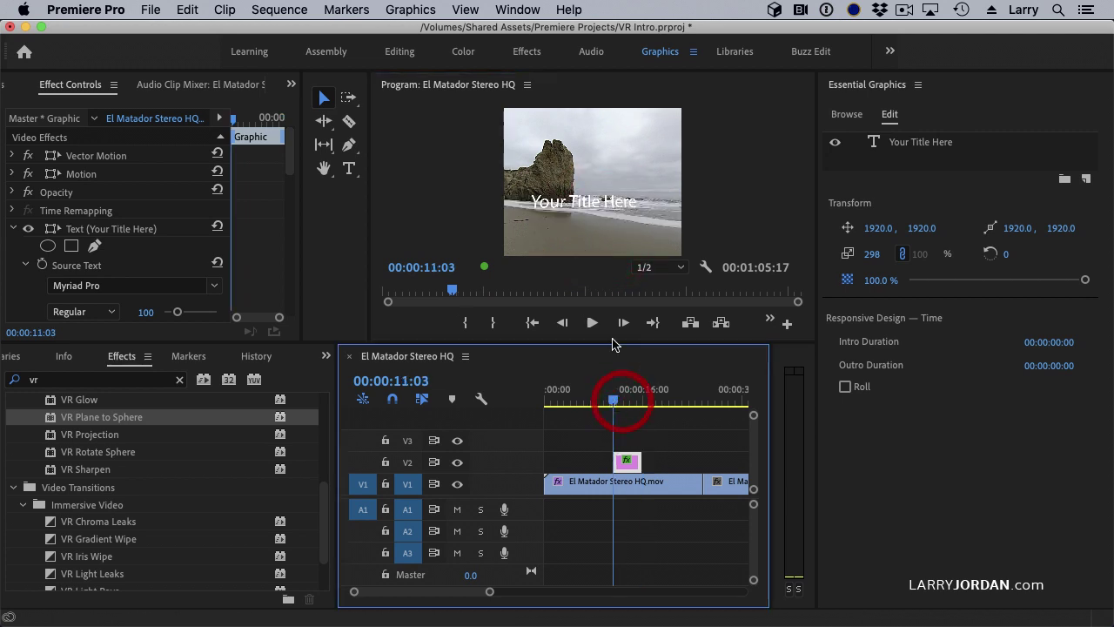
{"action": "left_click", "coordinate": [607, 237]}
{"action": "mouse_move", "coordinate": [607, 237]}
{"action": "left_mouse_down"}
{"action": "mouse_move", "coordinate": [513, 238]}
{"action": "mouse_move", "coordinate": [651, 231]}
{"action": "mouse_move", "coordinate": [607, 227]}
{"action": "left_mouse_up"}
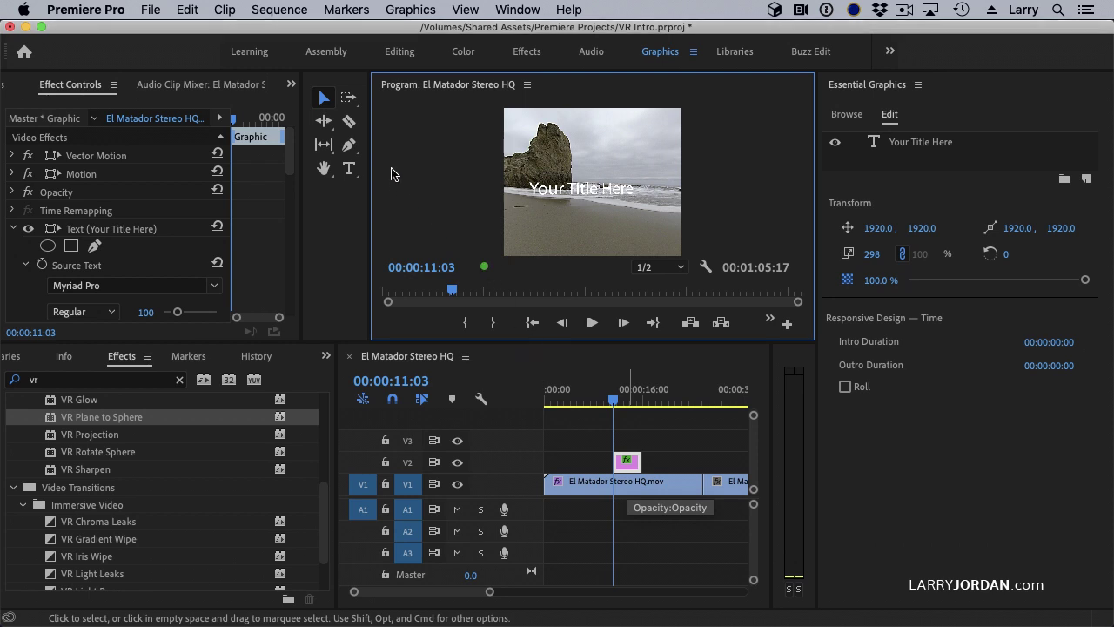
{"action": "key", "text": "super+m"}
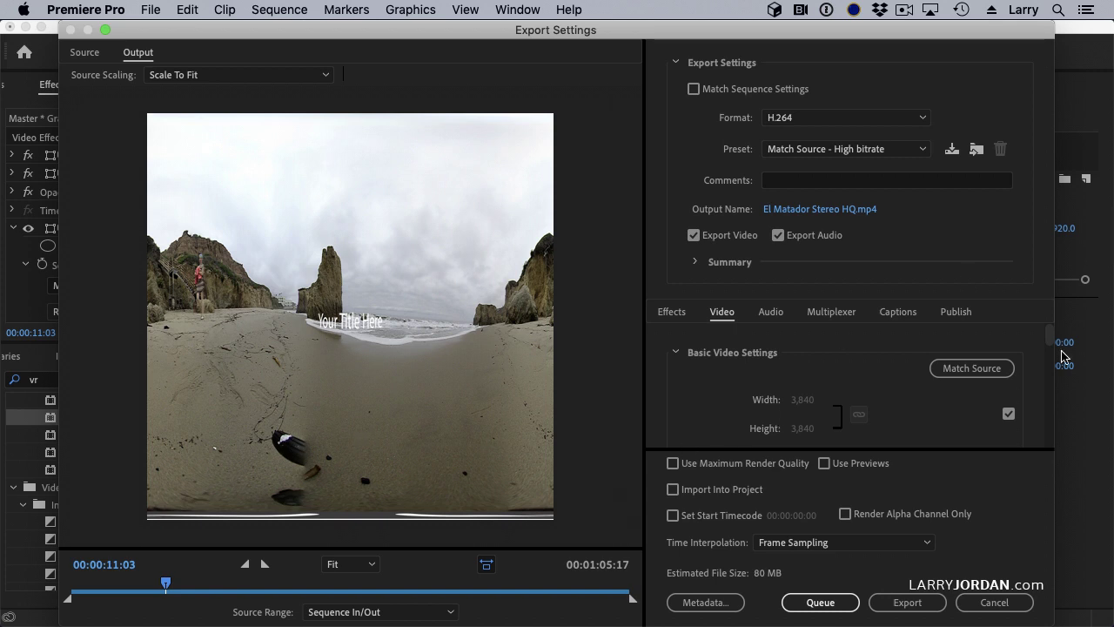
{"action": "left_click_drag", "start_coordinate": [1049, 338], "coordinate": [1049, 433]}
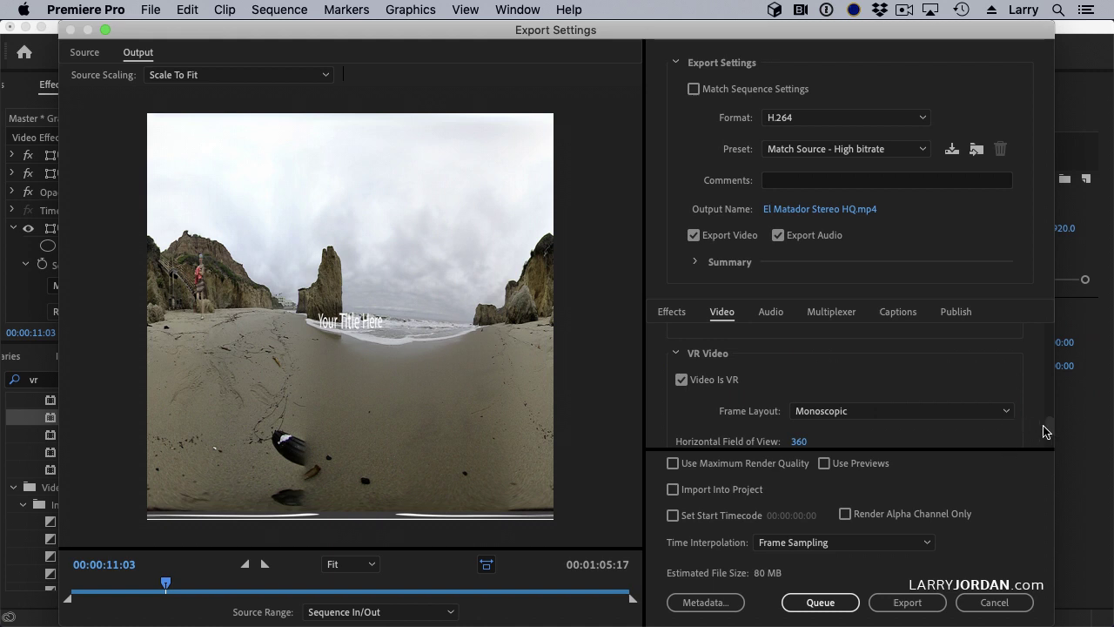
{"action": "scroll", "coordinate": [1052, 435], "scroll_direction": "down", "scroll_amount": 3}
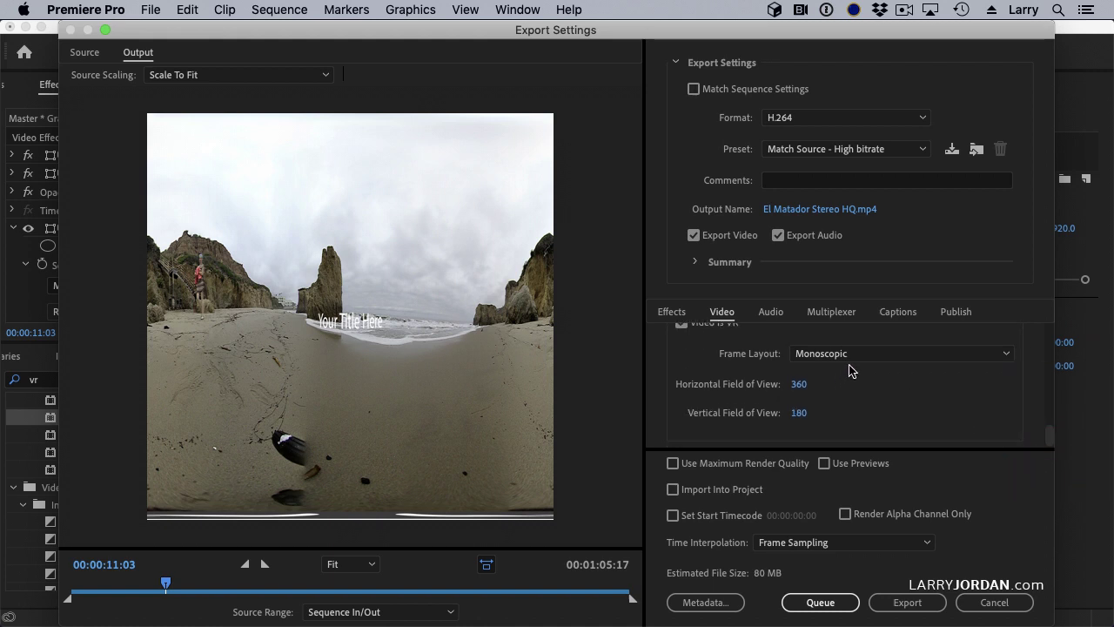
{"action": "scroll", "coordinate": [1050, 431], "scroll_direction": "up", "scroll_amount": 3}
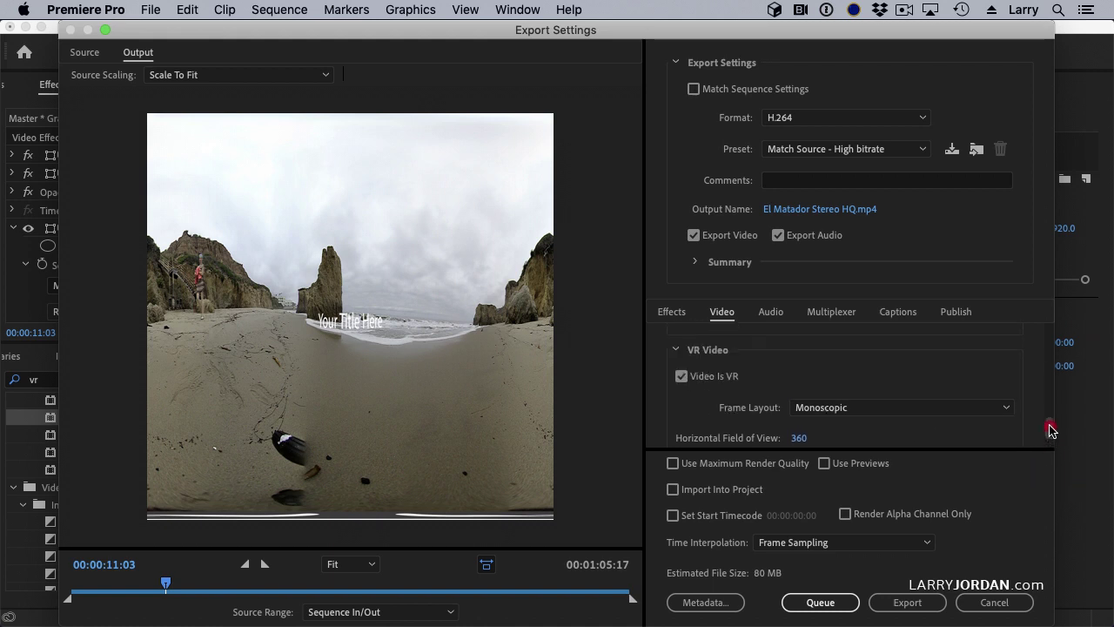
{"action": "scroll", "coordinate": [1051, 429], "scroll_direction": "down", "scroll_amount": 2}
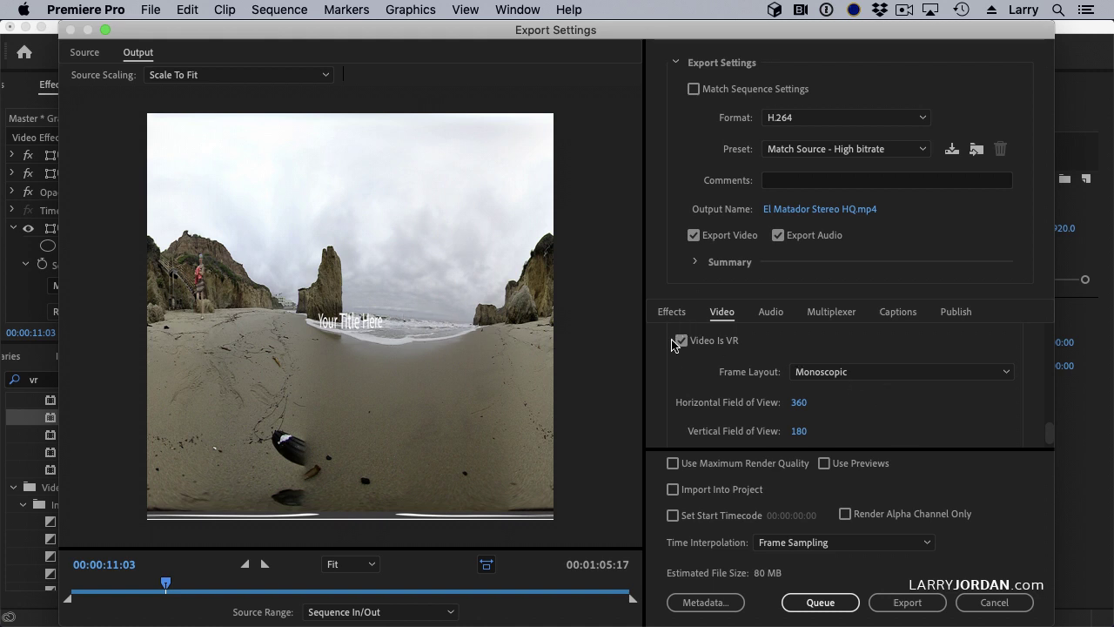
{"action": "left_click", "coordinate": [995, 602]}
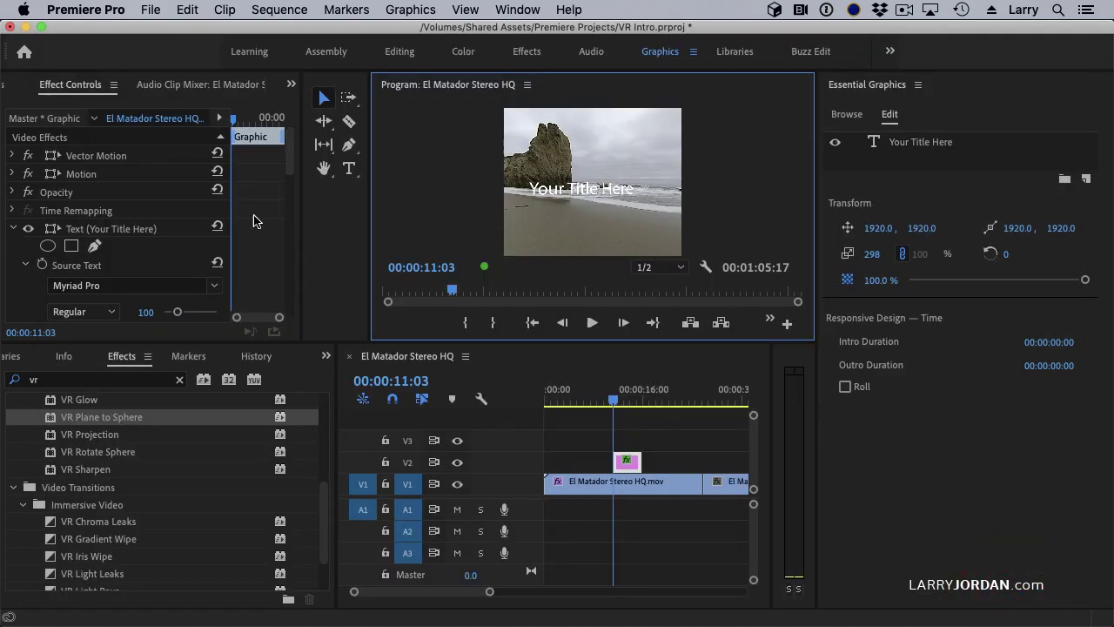